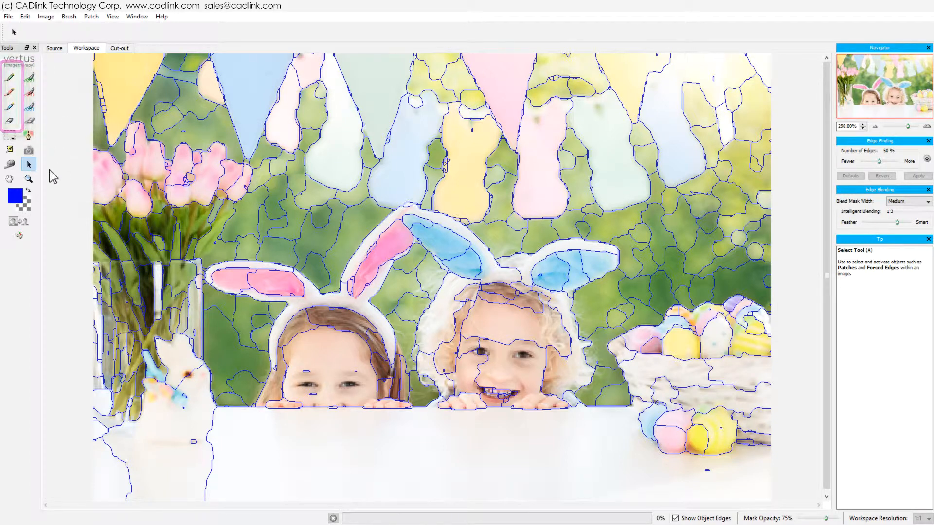
Step: Paint a blend mask along the outer hair edge on the left side of the pink-eared girl, using the Blend Exact Brush at 3 px
left_click(30, 179)
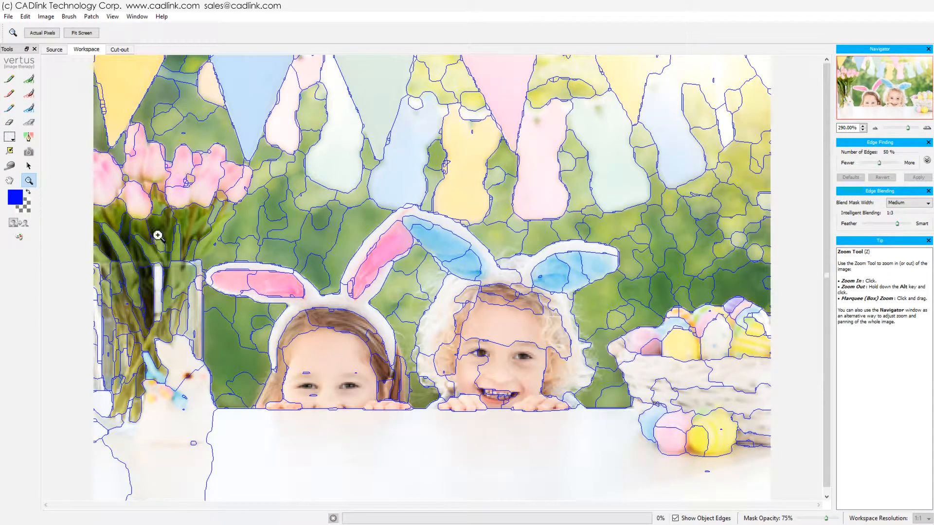
left_click(492, 450)
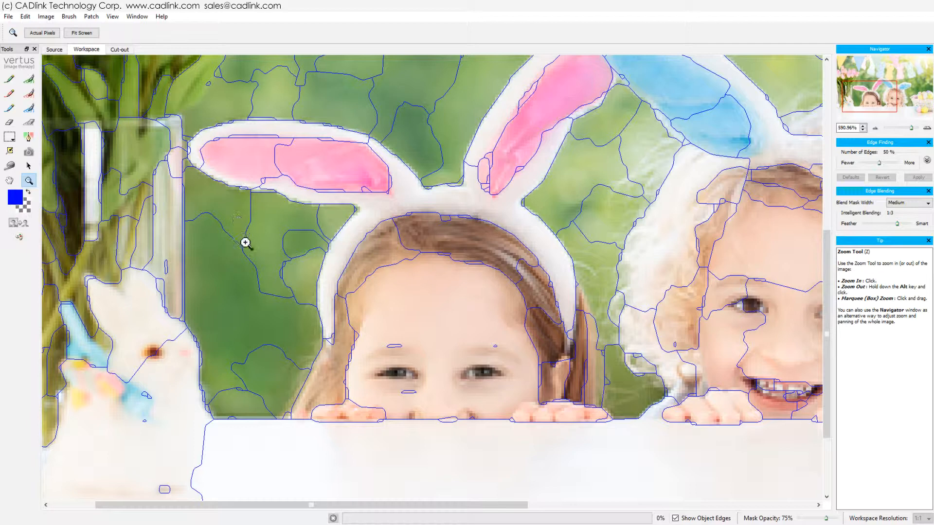
left_click(389, 444)
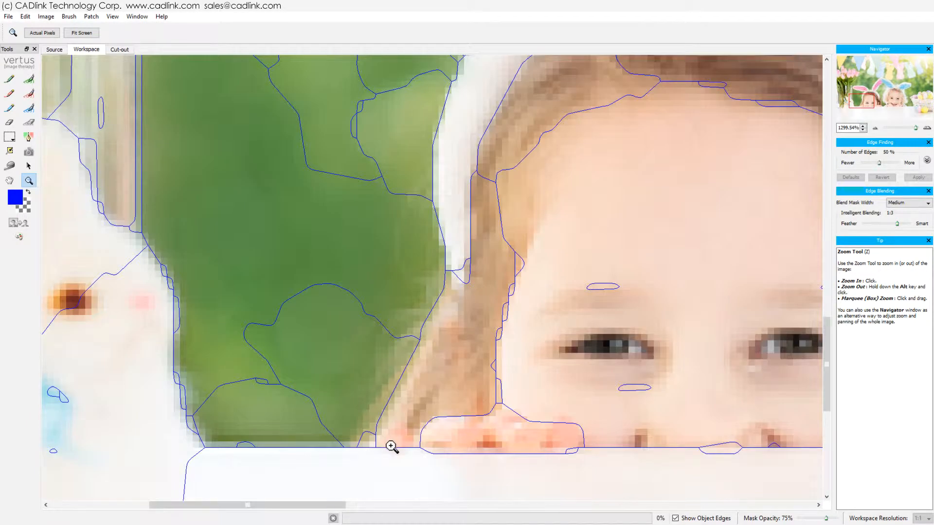
left_click(9, 108)
key("bracketleft")
key("bracketleft")
key("bracketleft")
key("bracketleft")
key("bracketleft")
key("bracketleft")
key("bracketleft")
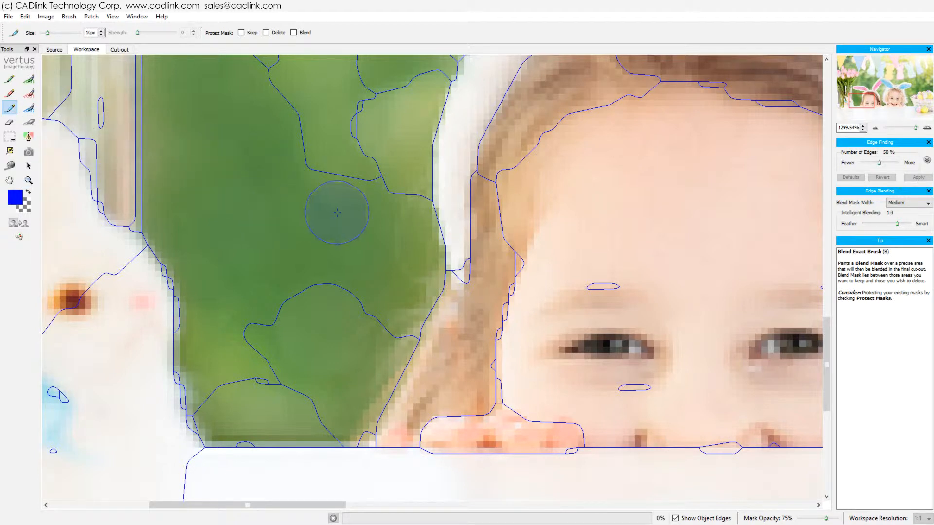
key("bracketleft")
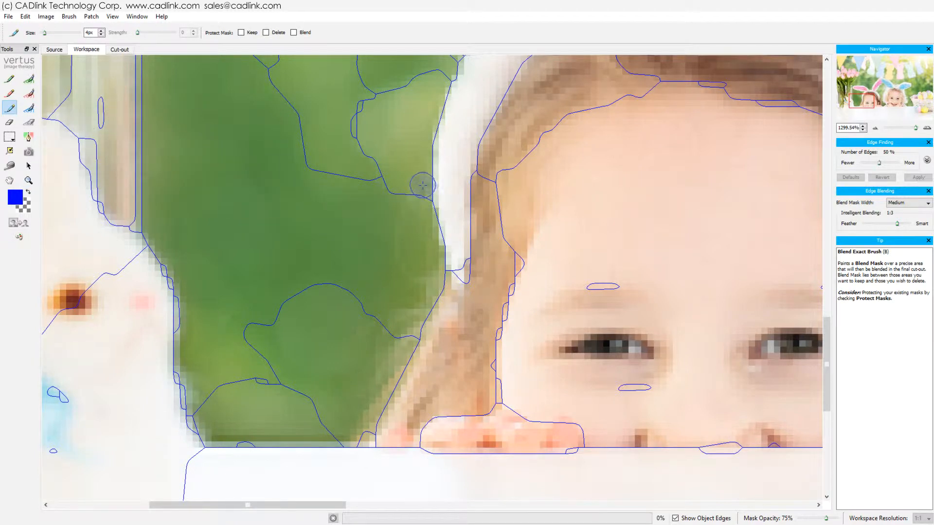
mouse_move(423, 185)
left_mouse_down()
mouse_move(395, 248)
mouse_move(419, 285)
mouse_move(432, 286)
mouse_move(379, 340)
mouse_move(403, 344)
mouse_move(418, 331)
mouse_move(391, 366)
mouse_move(352, 389)
left_mouse_up()
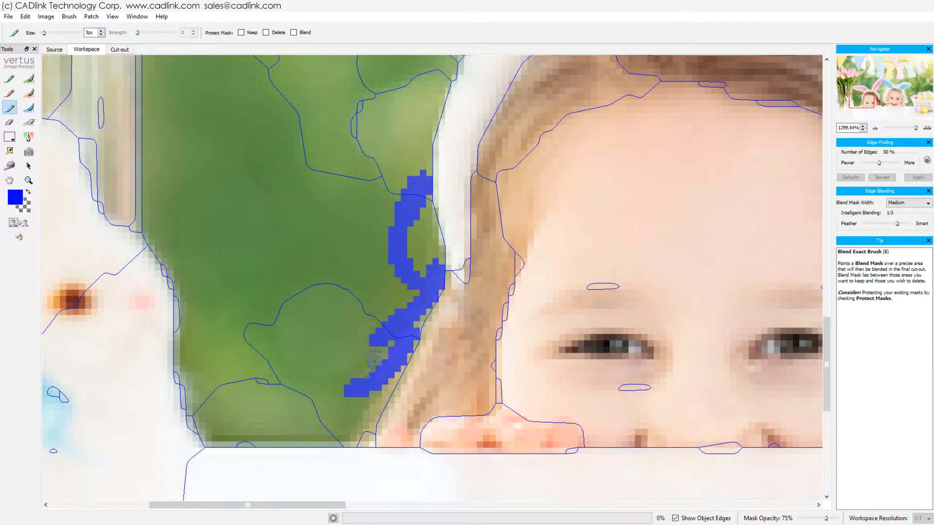
key("space")
mouse_move(665, 270)
left_mouse_down()
mouse_move(587, 271)
mouse_move(432, 300)
left_mouse_up()
left_click_drag(153, 414, 119, 470)
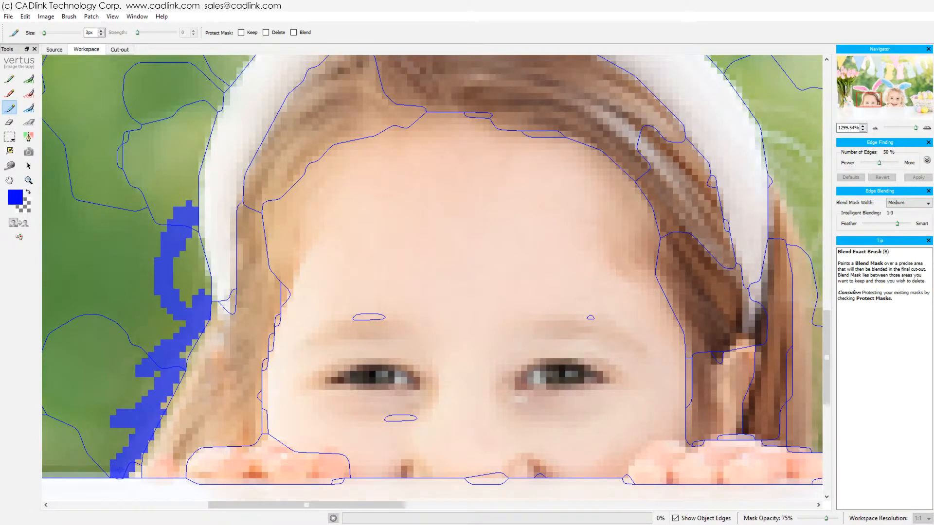
Step: Paint the blend mask along the pink-eared girl's right hair edge and the flyaway strands beside her headband
key("space")
left_click_drag(725, 275, 329, 267)
mouse_move(439, 439)
left_mouse_down()
mouse_move(484, 426)
mouse_move(491, 411)
mouse_move(441, 398)
mouse_move(455, 468)
left_mouse_up()
mouse_move(455, 394)
left_mouse_down()
mouse_move(435, 367)
mouse_move(424, 290)
left_mouse_up()
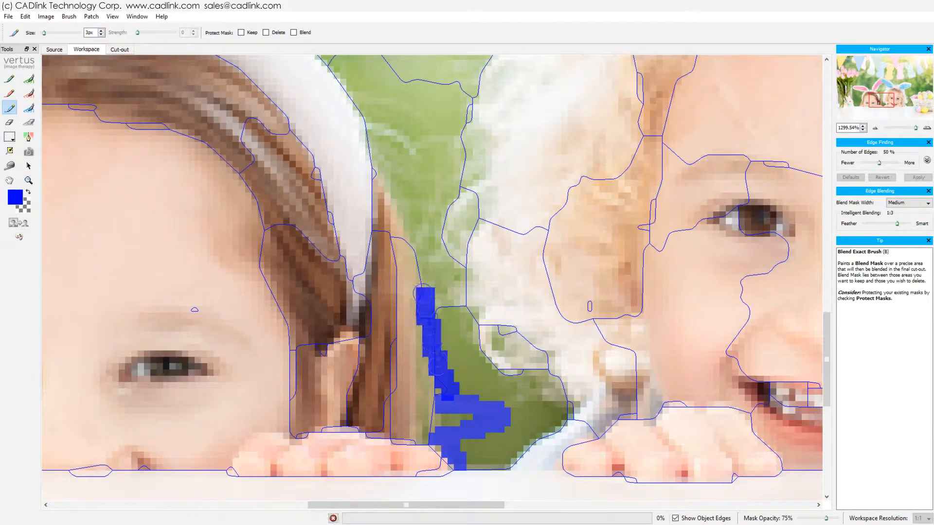
left_click(362, 100)
left_click_drag(363, 99, 432, 130)
mouse_move(375, 127)
left_mouse_down()
mouse_move(414, 153)
mouse_move(445, 158)
mouse_move(422, 169)
mouse_move(402, 161)
left_mouse_up()
Step: Extend the blend mask through the gap between the children, along the lower-left curls of the blue-eared child
key("]")
key("]")
key("]")
key("]")
key("]")
key("[")
key("[")
key("[")
key("[")
key("[")
left_click_drag(457, 179, 422, 243)
left_click_drag(483, 184, 463, 264)
left_click_drag(521, 377, 559, 396)
left_click_drag(476, 336, 451, 270)
Step: Paint the blend mask over the wisps at the blue-eared child's upper-left curls, just beneath the left blue ear
left_click_drag(448, 170, 379, 432)
mouse_move(374, 256)
left_mouse_down()
mouse_move(449, 167)
mouse_move(514, 113)
left_mouse_up()
mouse_move(509, 141)
left_mouse_down()
mouse_move(452, 221)
mouse_move(476, 229)
left_mouse_up()
key("]")
key("]")
left_click_drag(401, 330, 438, 266)
left_click_drag(421, 209, 424, 223)
Step: Paint the blend mask down the right edge of the blue-eared child's curls to the tabletop using the 3 px brush
left_click_drag(729, 312, 264, 274)
left_click_drag(650, 306, 340, 261)
mouse_move(360, 147)
left_mouse_down()
mouse_move(394, 244)
mouse_move(381, 302)
mouse_move(442, 346)
left_mouse_up()
key("[")
key("[")
left_click_drag(495, 401, 379, 213)
mouse_move(324, 182)
left_mouse_down()
mouse_move(392, 316)
mouse_move(313, 226)
mouse_move(357, 323)
left_mouse_up()
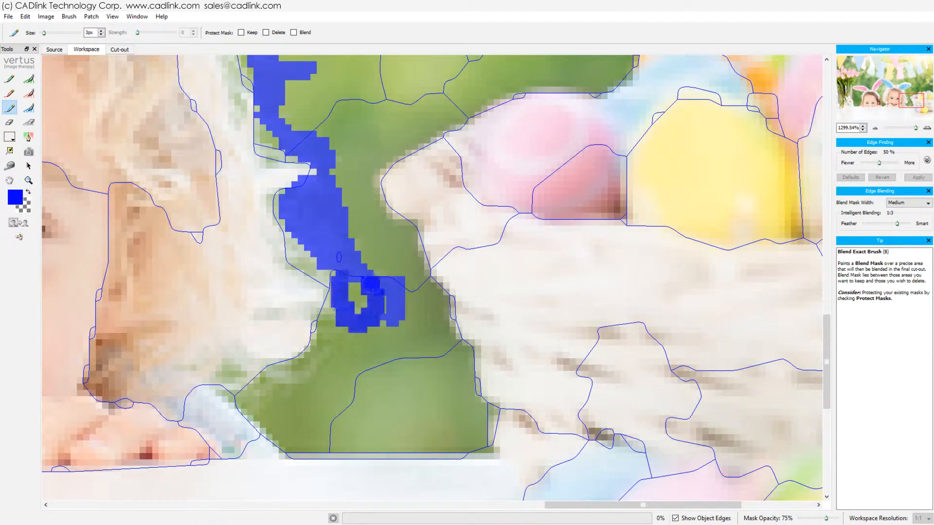
left_click_drag(326, 351, 243, 399)
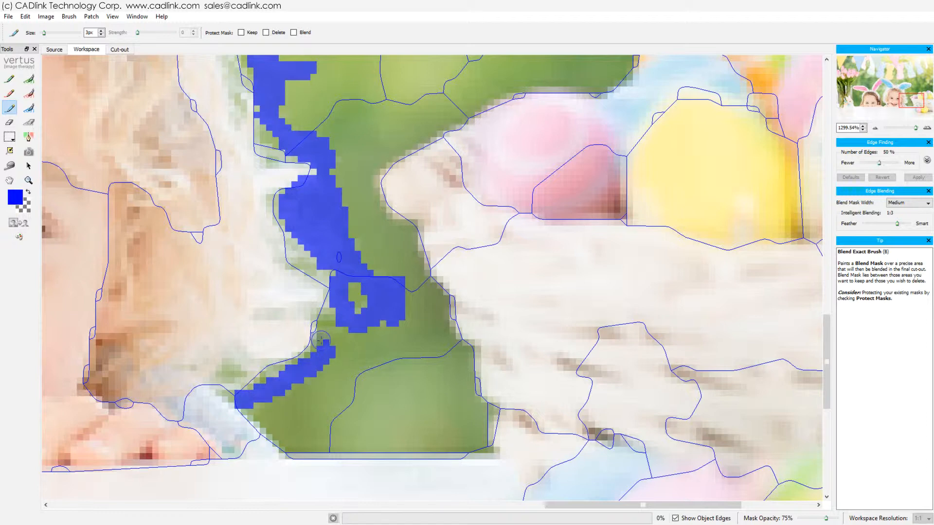
mouse_move(320, 342)
left_mouse_down()
mouse_move(322, 328)
mouse_move(345, 313)
left_mouse_up()
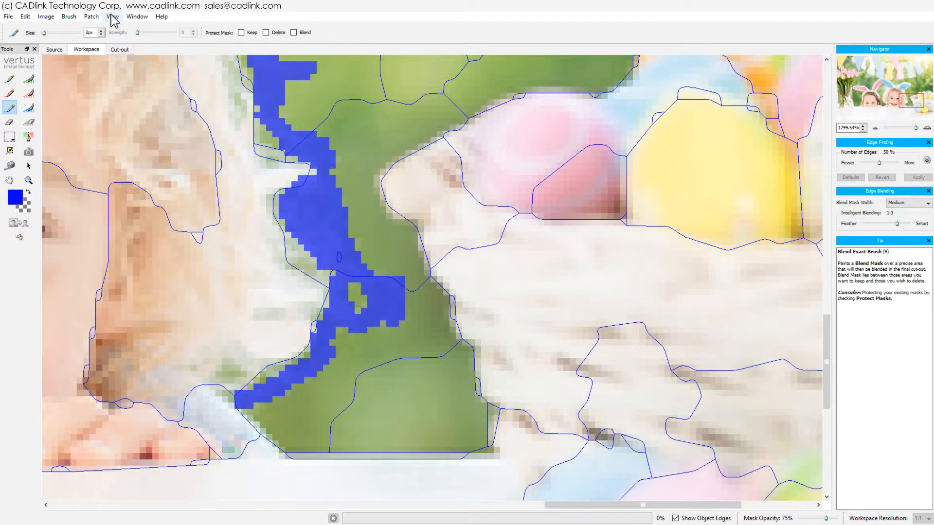
Step: Paint a blend mask over the flyaway hair between the two blue bunny ears with the Blend Exact Brush
left_click(112, 18)
left_click(128, 116)
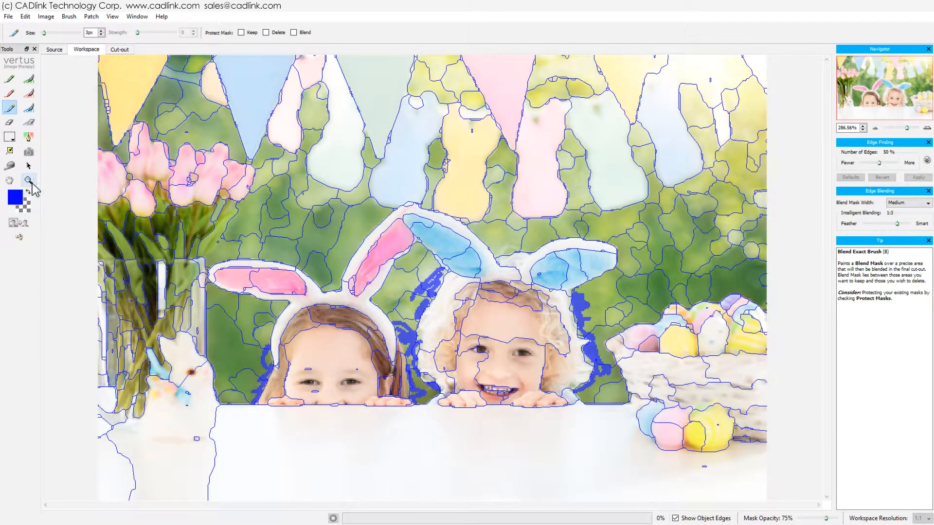
left_click(29, 180)
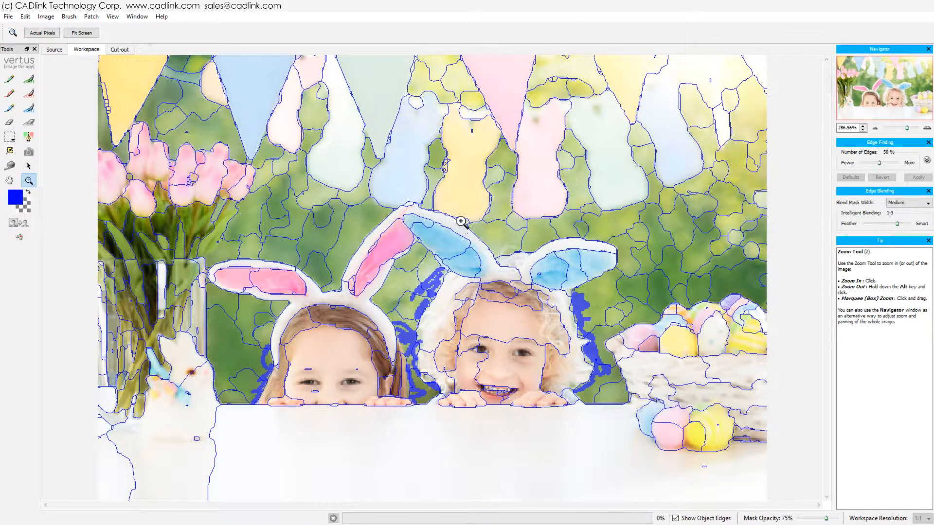
left_click_drag(460, 221, 564, 281)
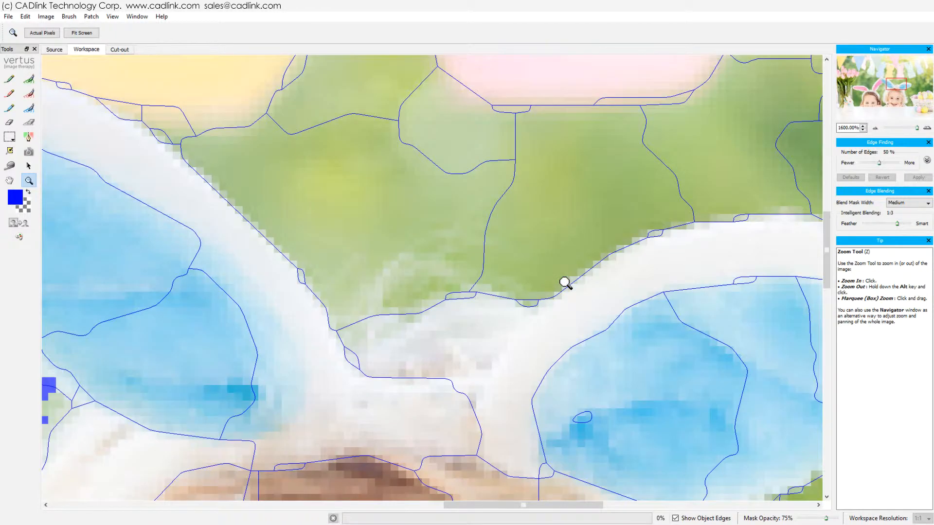
left_click(9, 108)
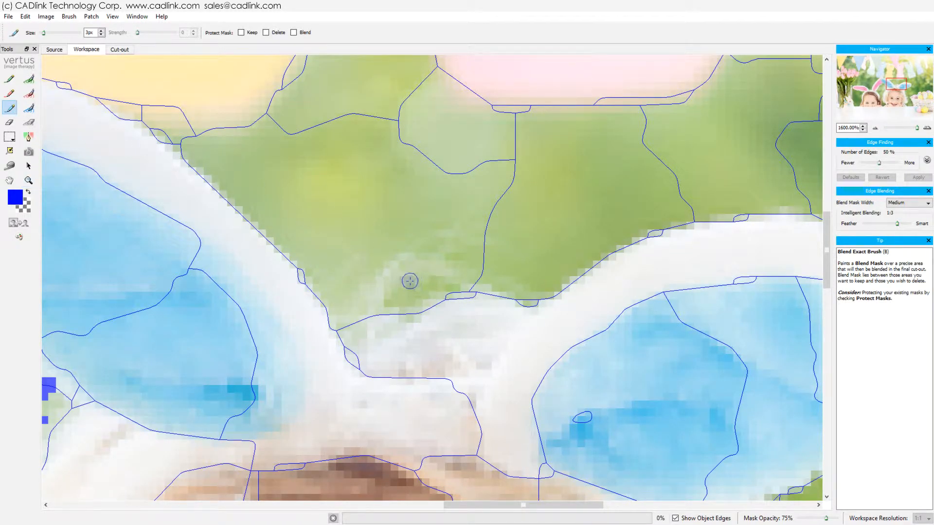
mouse_move(473, 235)
left_mouse_down()
mouse_move(340, 311)
mouse_move(336, 325)
left_mouse_up()
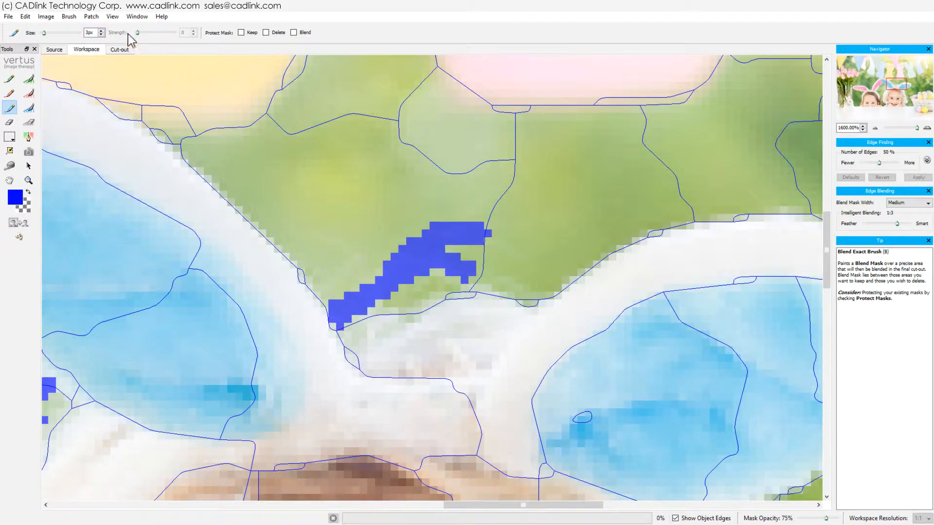
Step: Cover the bunting, tulips, garden, egg basket and table with a delete mask, using the Delete Local Brush at 53 px
left_click(112, 16)
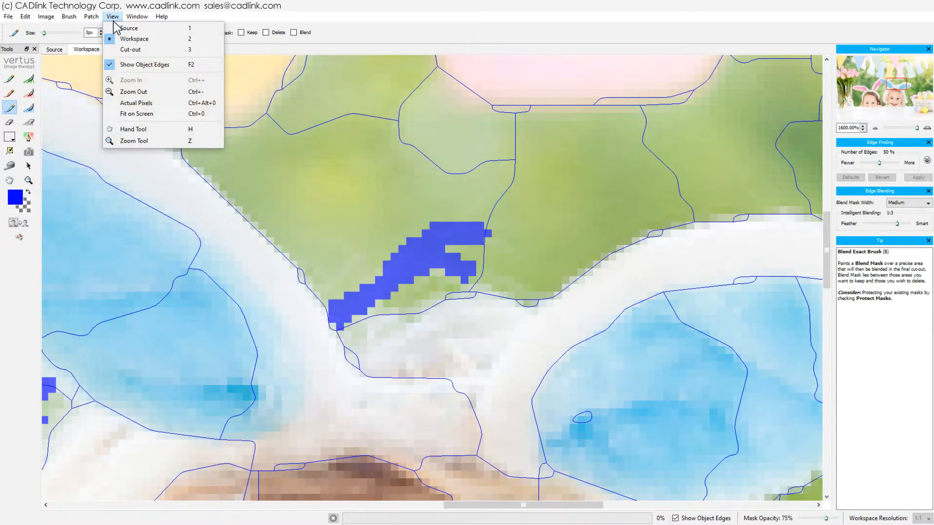
left_click(140, 114)
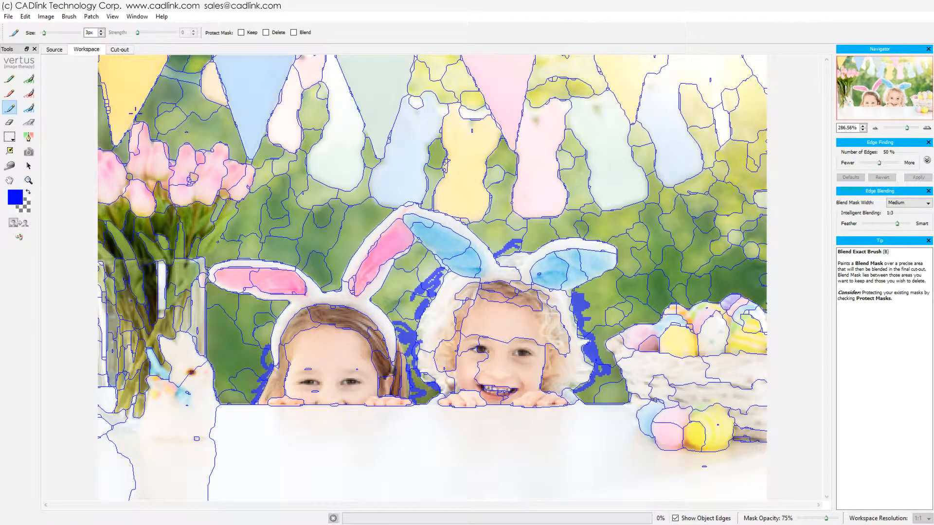
left_click(30, 96)
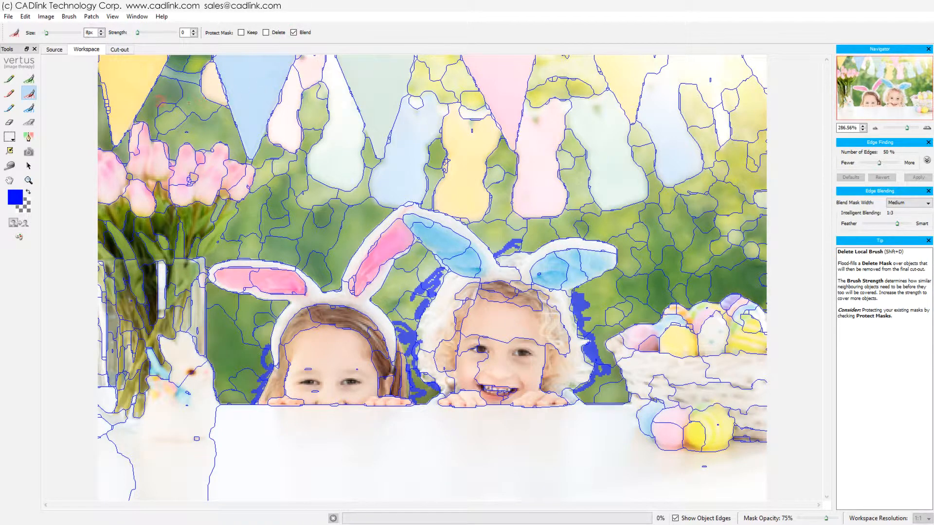
key("bracketright")
key("bracketright")
key("bracketright")
key("bracketright")
key("bracketright")
key("bracketright")
key("bracketright")
key("bracketright")
key("bracketright")
key("bracketright")
key("bracketright")
key("bracketright")
key("bracketright")
key("bracketright")
key("bracketright")
key("bracketright")
key("bracketright")
key("bracketright")
key("bracketright")
key("bracketright")
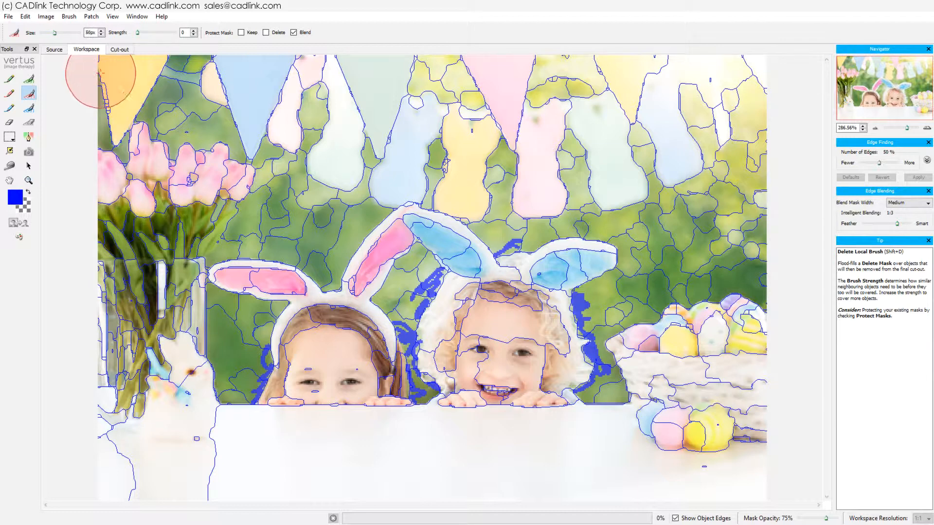
key("bracketright")
key("bracketright")
key("bracketright")
mouse_move(101, 73)
left_mouse_down()
mouse_move(709, 82)
mouse_move(791, 79)
mouse_move(794, 71)
left_mouse_up()
mouse_move(778, 128)
left_mouse_down()
mouse_move(353, 134)
mouse_move(93, 150)
left_mouse_up()
left_click_drag(100, 200, 344, 224)
left_click_drag(423, 154, 747, 205)
mouse_move(688, 257)
left_mouse_down()
mouse_move(707, 486)
mouse_move(635, 392)
left_mouse_up()
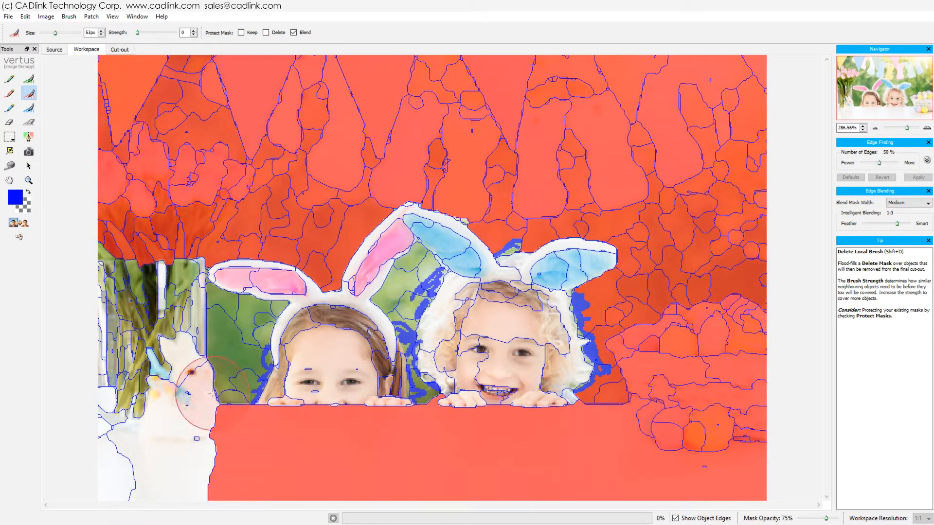
Step: Extend the delete mask over the vase, the rabbit figurine and the remaining background at the photo's left side
left_click_drag(209, 394, 230, 319)
left_click(171, 295)
left_click(513, 242)
left_click_drag(108, 255, 99, 484)
left_click(158, 366)
Step: Reduce the Delete Local Brush to 12 px and mask the leftover green beside the pink-eared girl and below the touching ears
left_click_drag(54, 33, 47, 32)
left_click(280, 307)
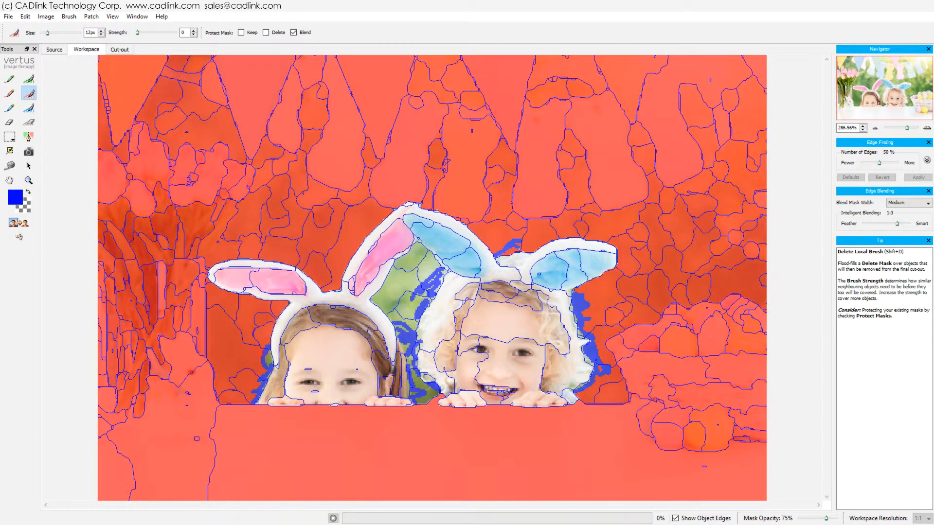
left_click(268, 358)
left_click_drag(422, 273, 406, 318)
Step: Try a Delete Local Brush stroke on the green patch right of the pink-eared girl's headband and undo it
key("z")
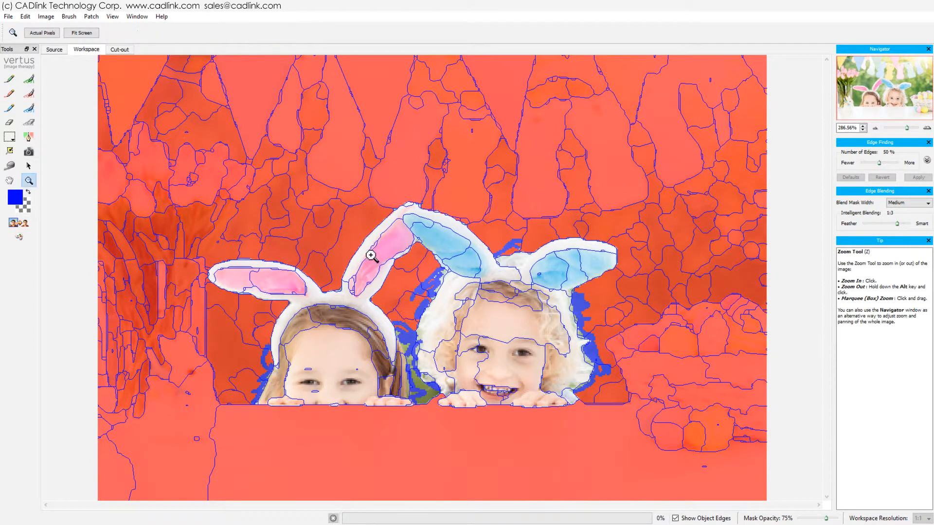
left_click_drag(350, 239, 483, 427)
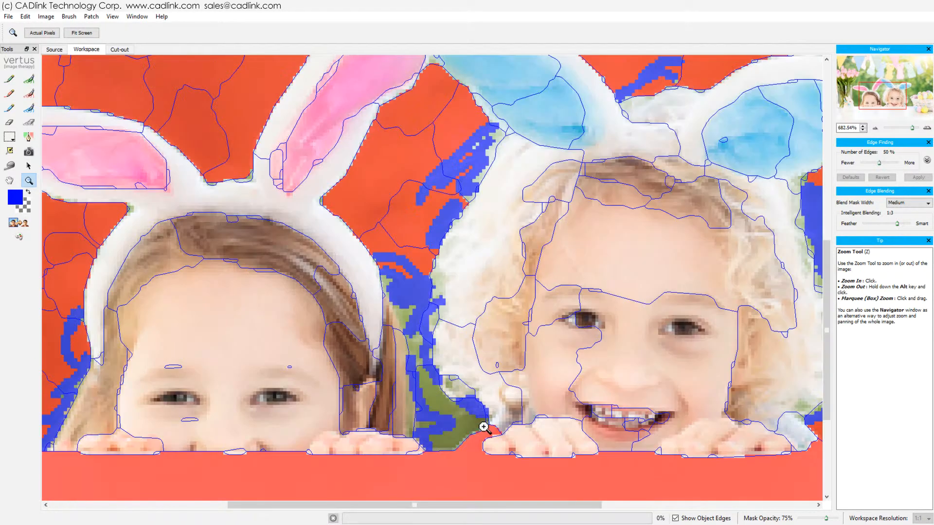
left_click(28, 94)
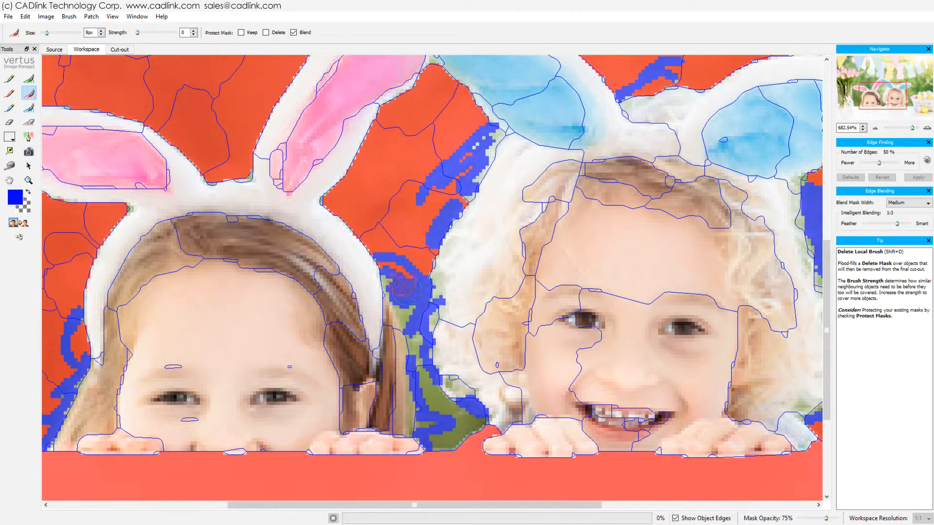
left_click_drag(407, 300, 411, 306)
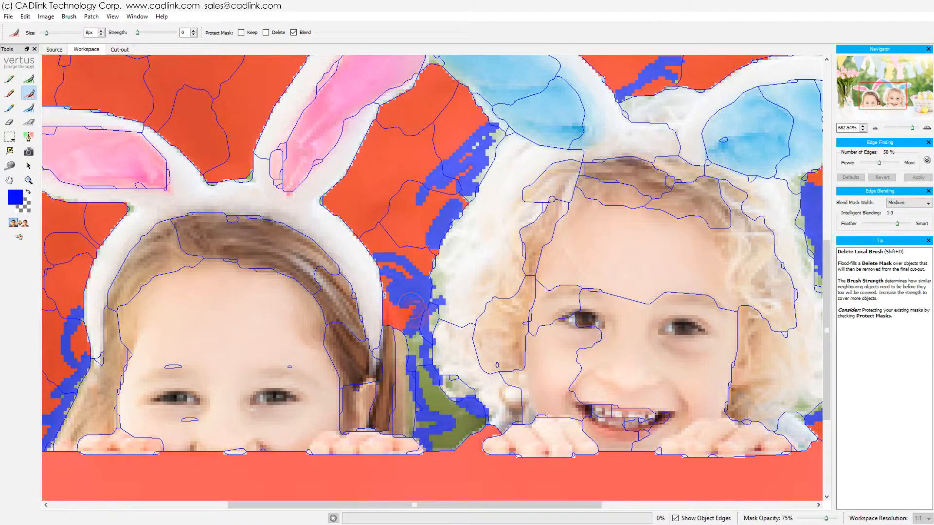
key("ctrl+z")
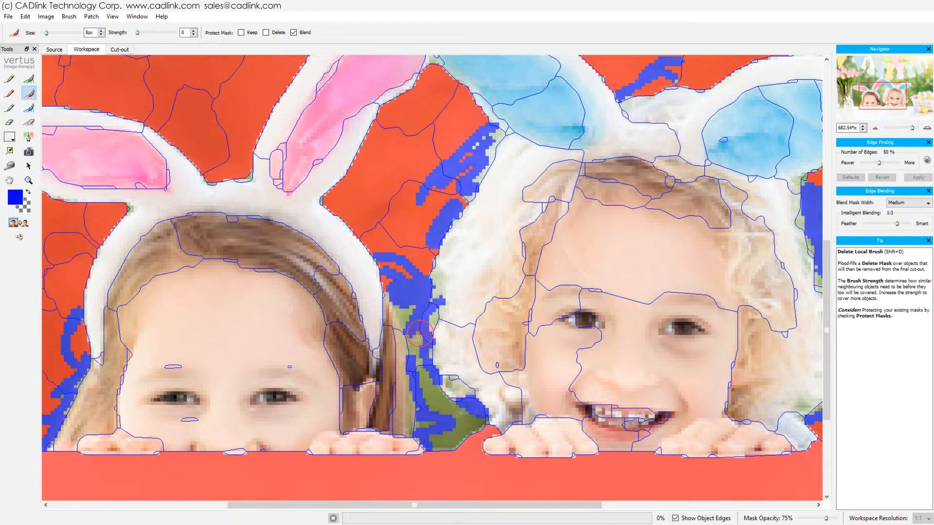
Step: Paint a keep mask beside the pink-eared girl's headband with the Keep Exact Brush and delete-mask the lower green area between the children
left_click(13, 83)
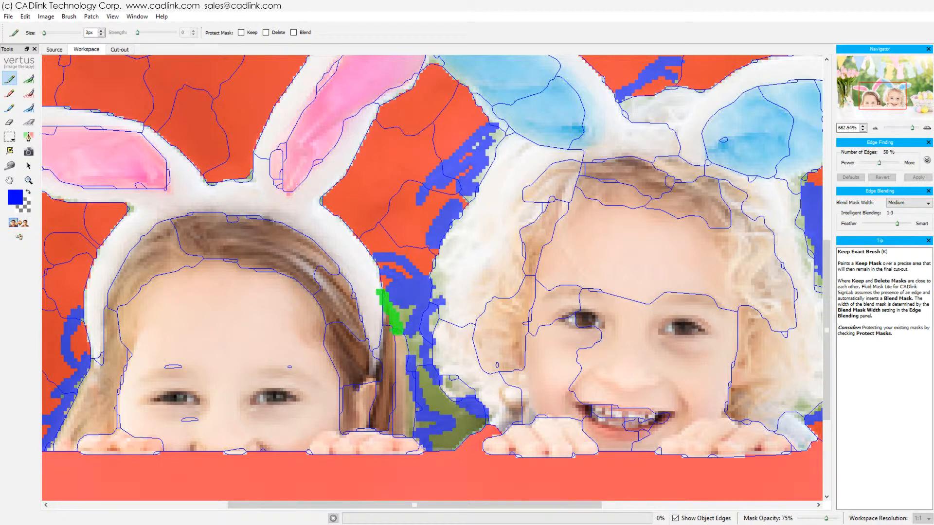
left_click_drag(382, 303, 382, 296)
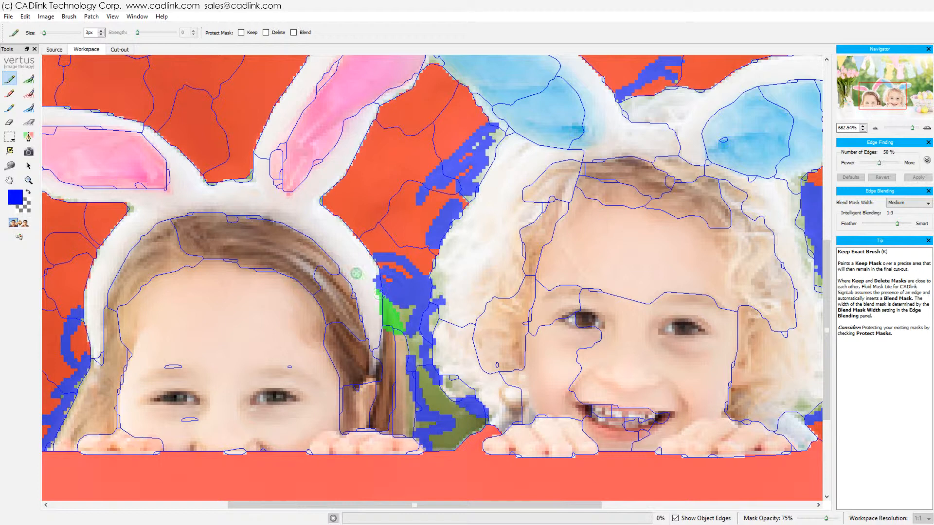
left_click(32, 93)
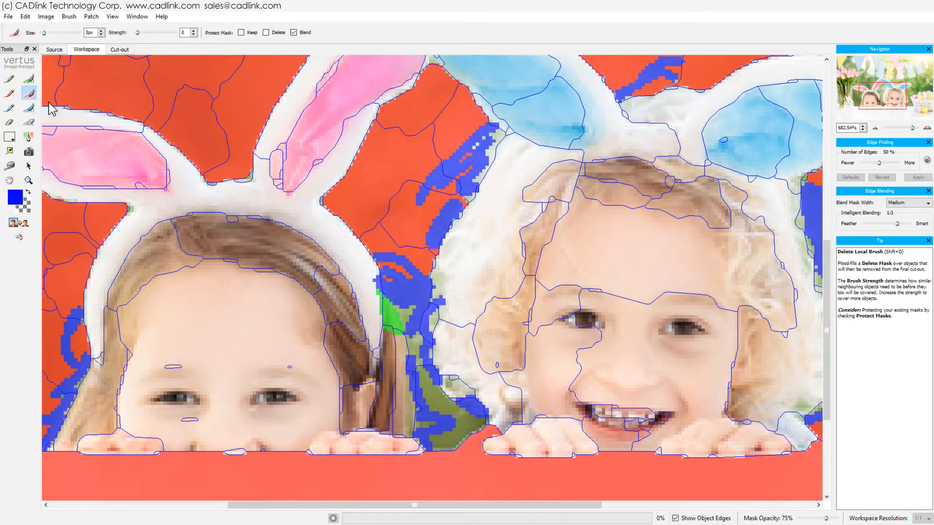
left_click(415, 353)
left_click(424, 381)
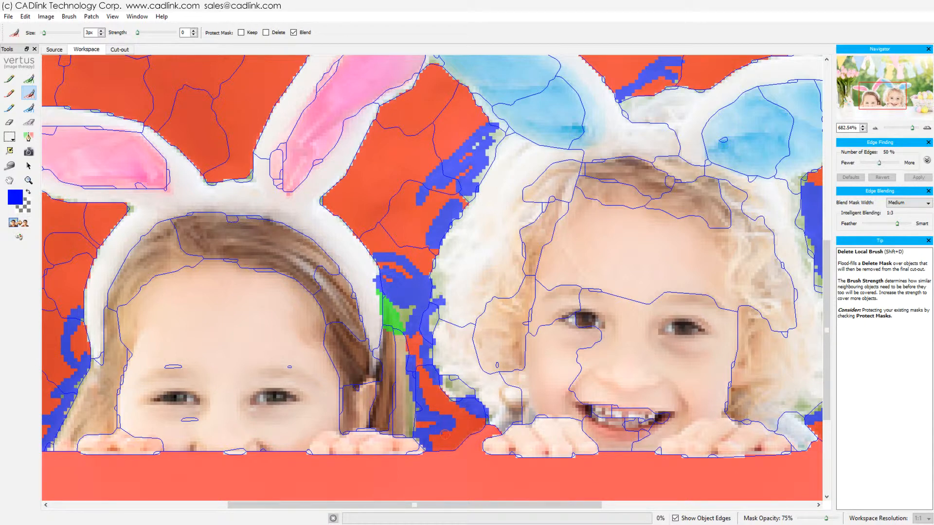
Step: Draw a rectangular patch around both children's faces for the Color Workspace and extend its upper edge over the lower ears
left_click(112, 17)
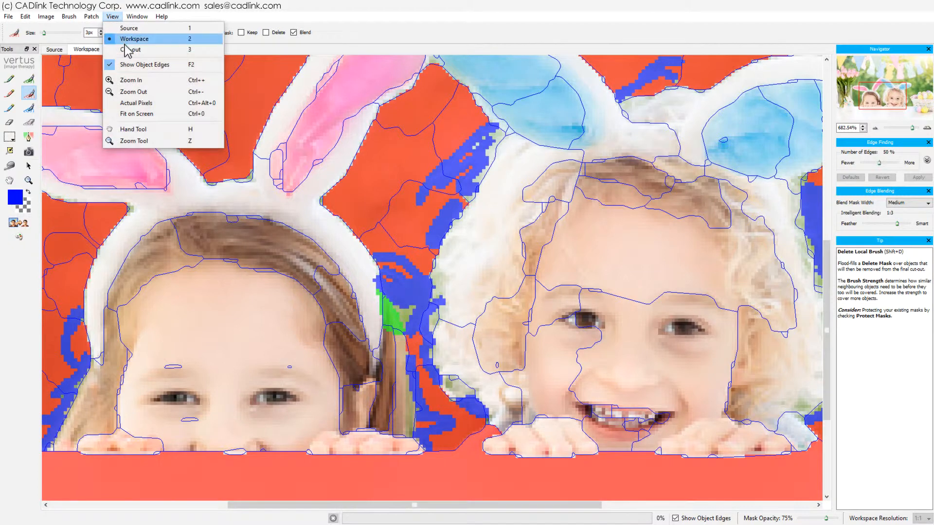
left_click(129, 114)
left_click(29, 181)
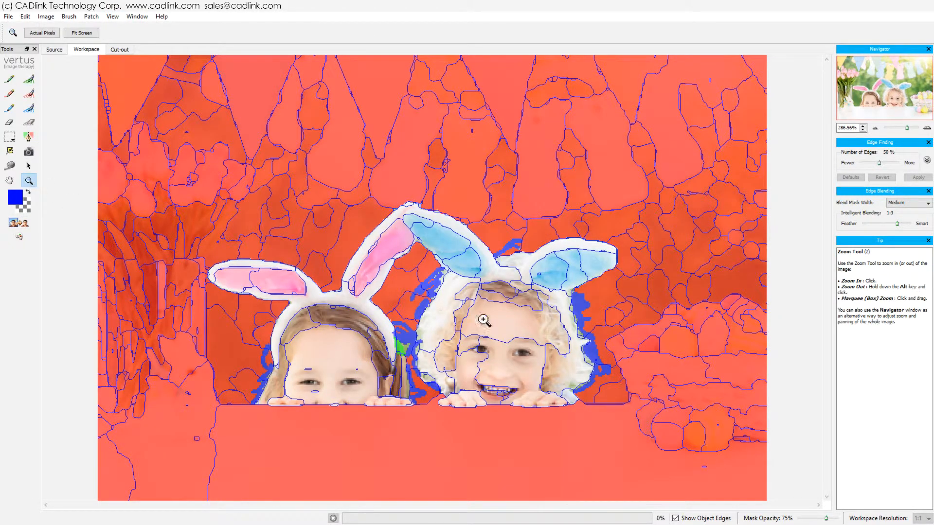
left_click_drag(536, 274, 629, 416)
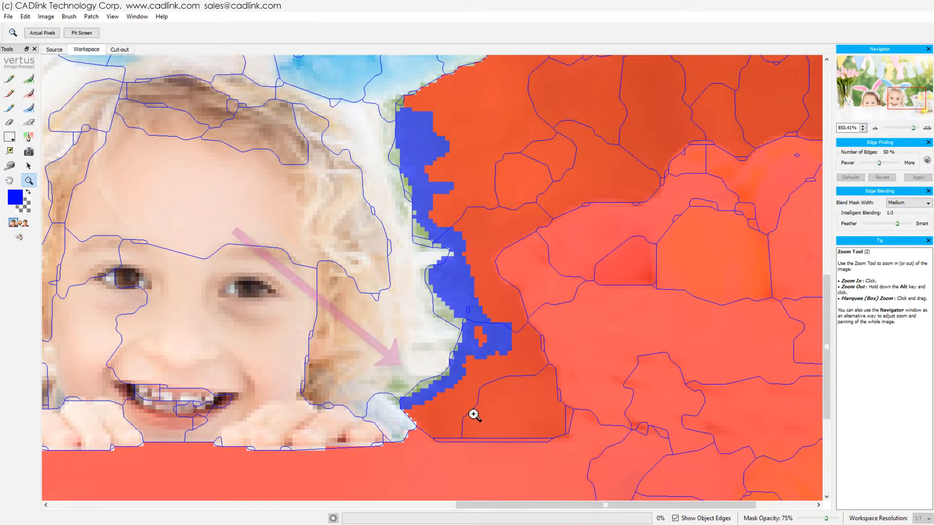
left_click(114, 18)
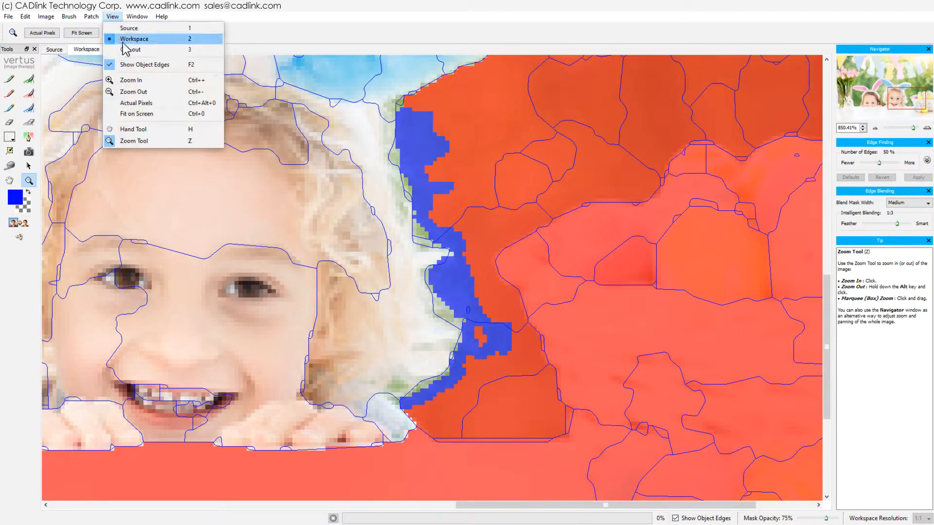
left_click(140, 115)
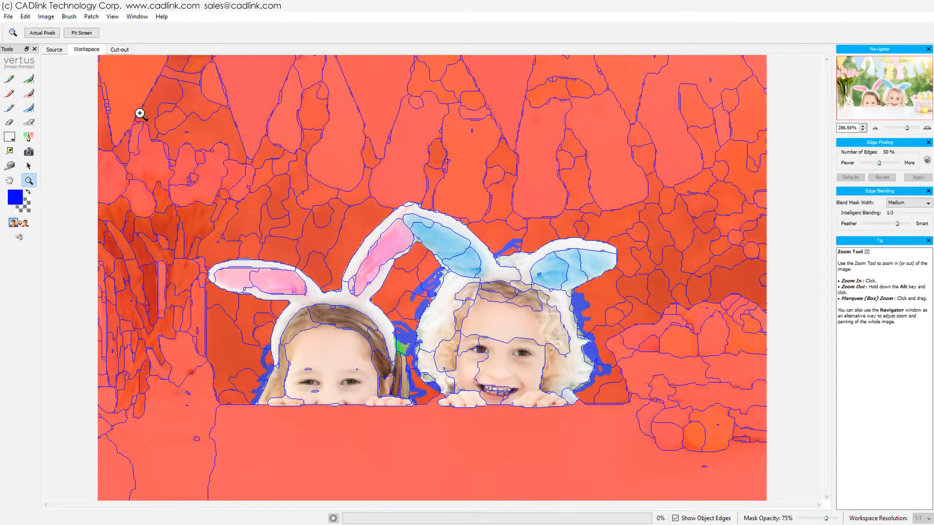
left_click(11, 137)
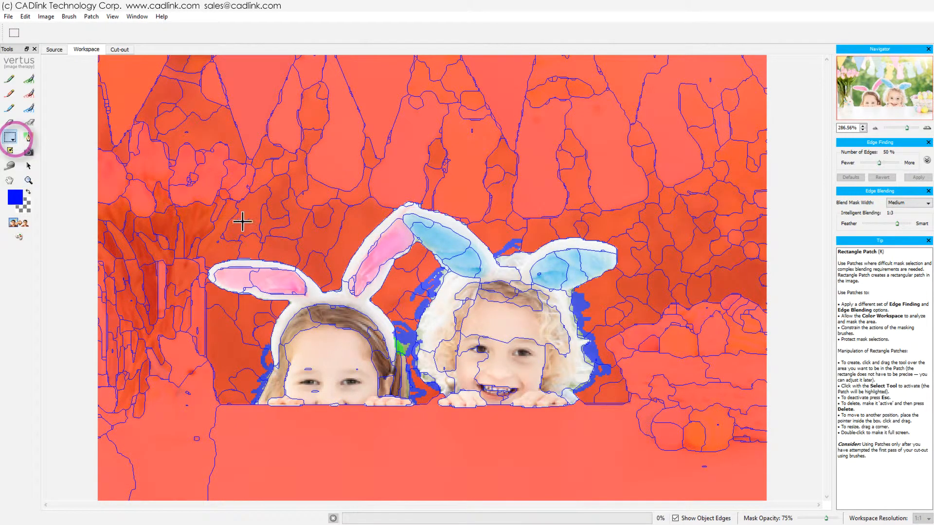
left_click_drag(618, 275, 242, 412)
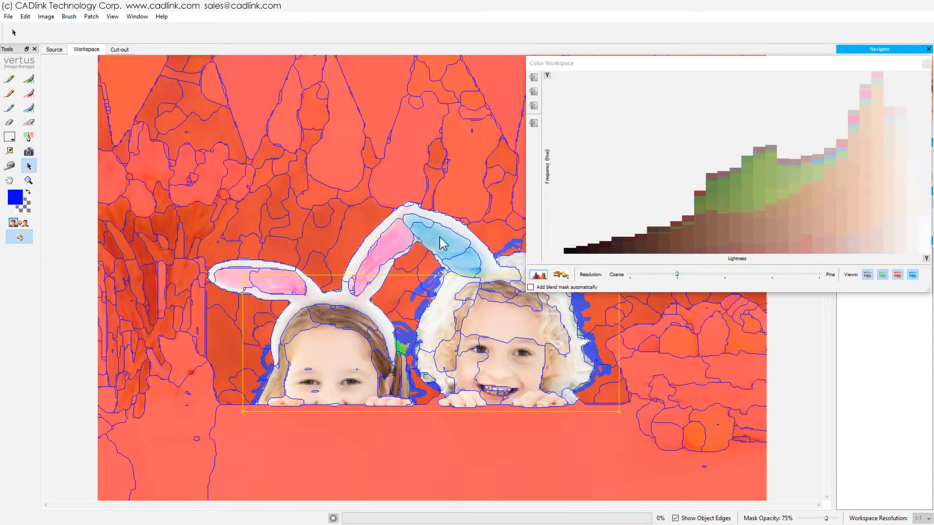
left_click_drag(598, 64, 546, 24)
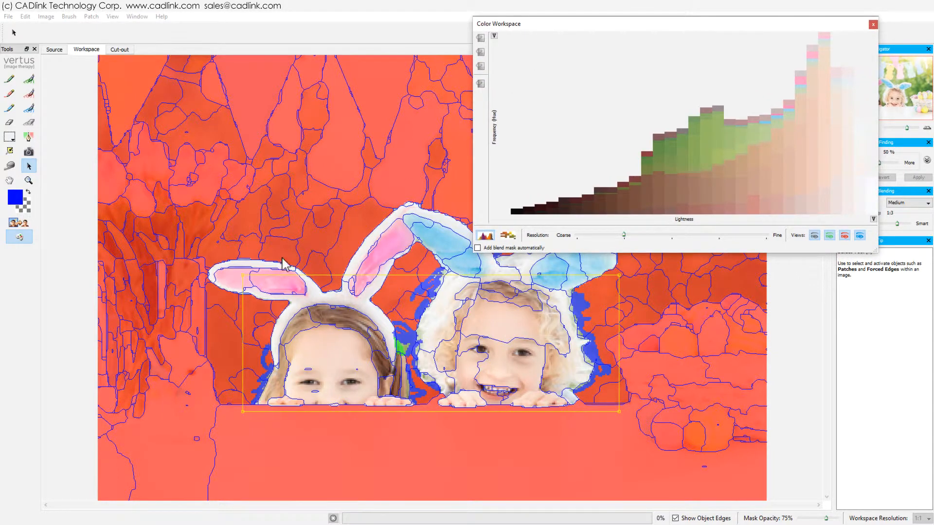
left_click_drag(242, 275, 243, 262)
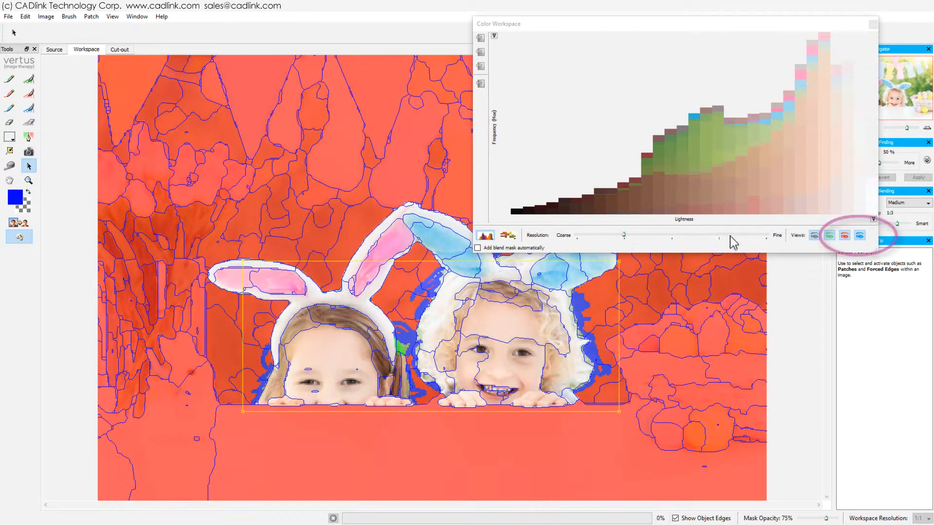
Step: Hide the delete- and blend-masked colors in the Color Workspace and chart the remaining ones as a histogram by Hue
left_click(843, 236)
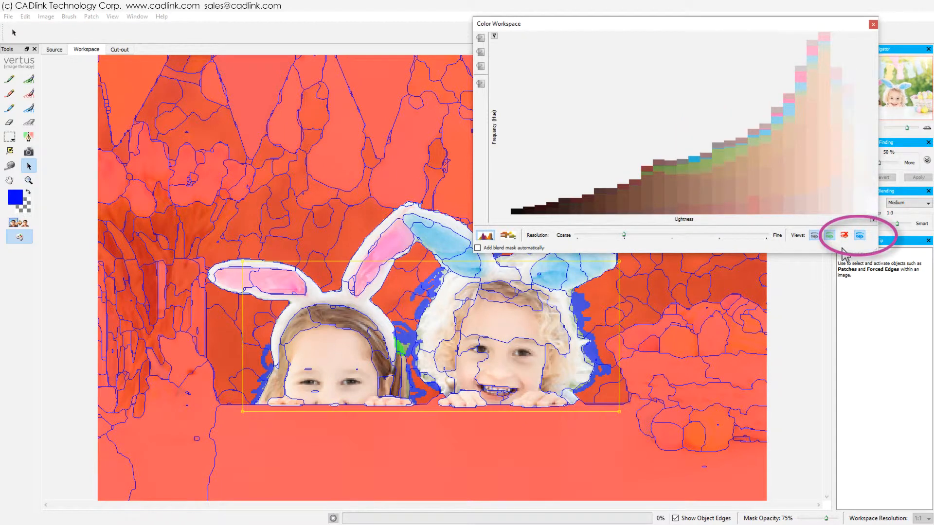
left_click(859, 236)
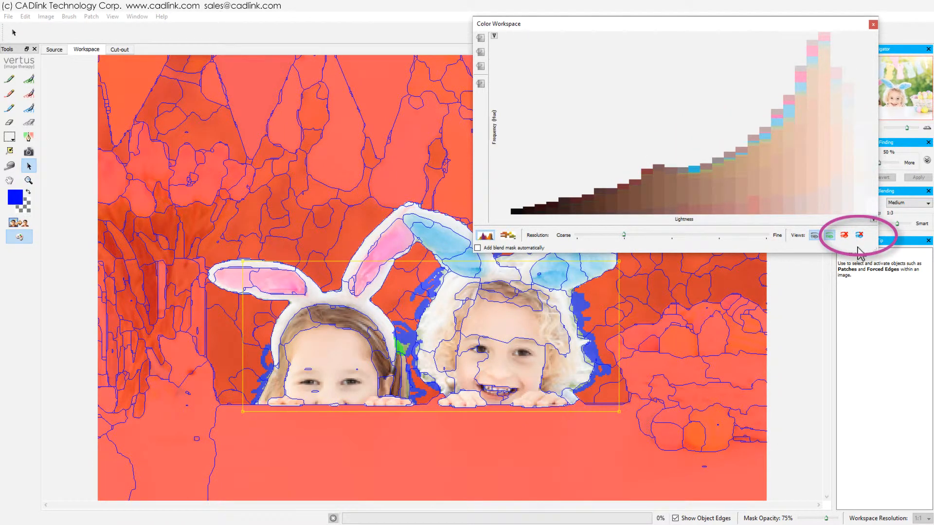
left_click(874, 218)
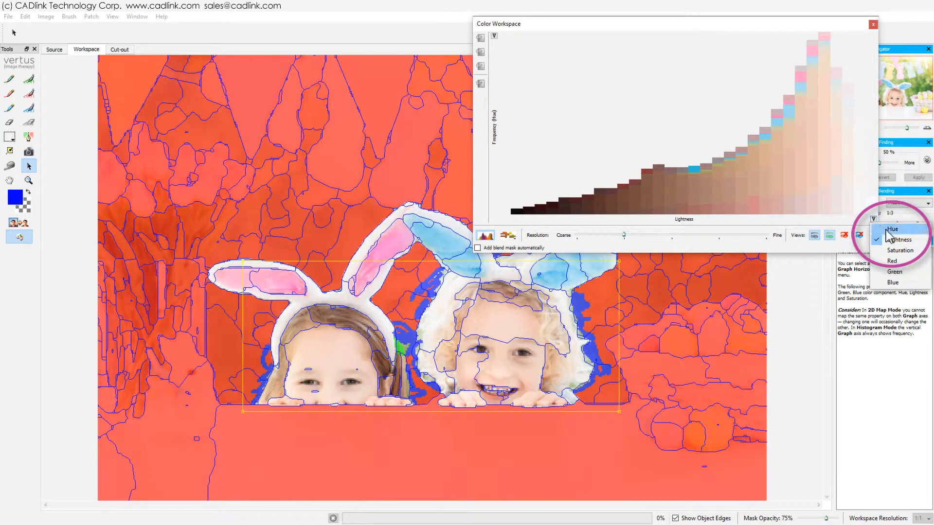
left_click(887, 230)
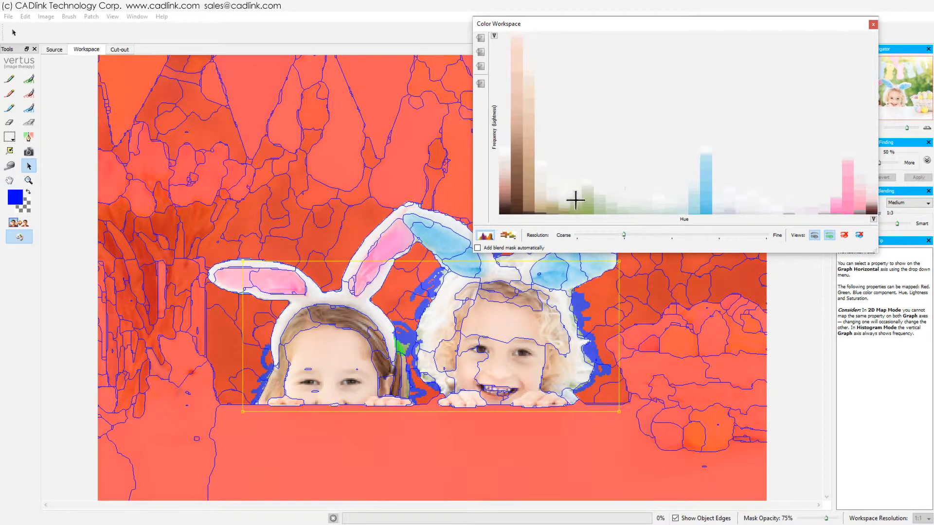
left_click(507, 236)
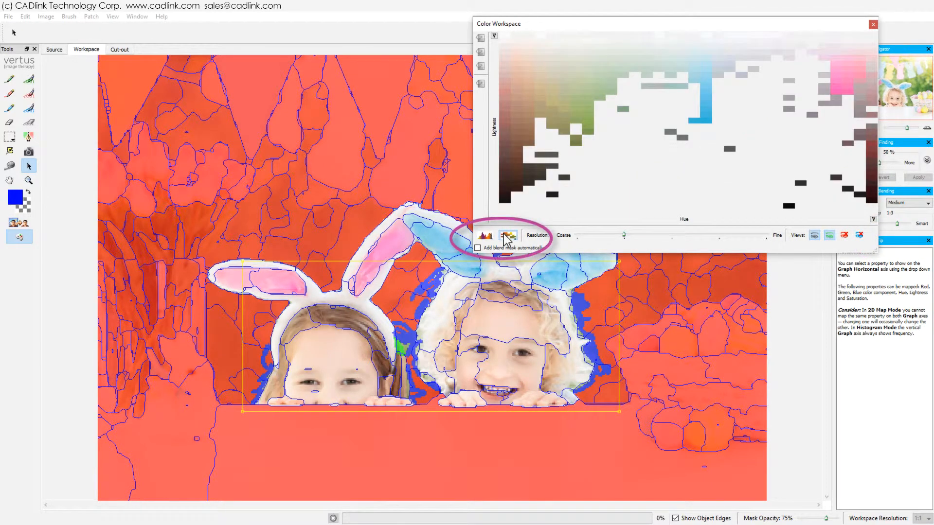
left_click(486, 237)
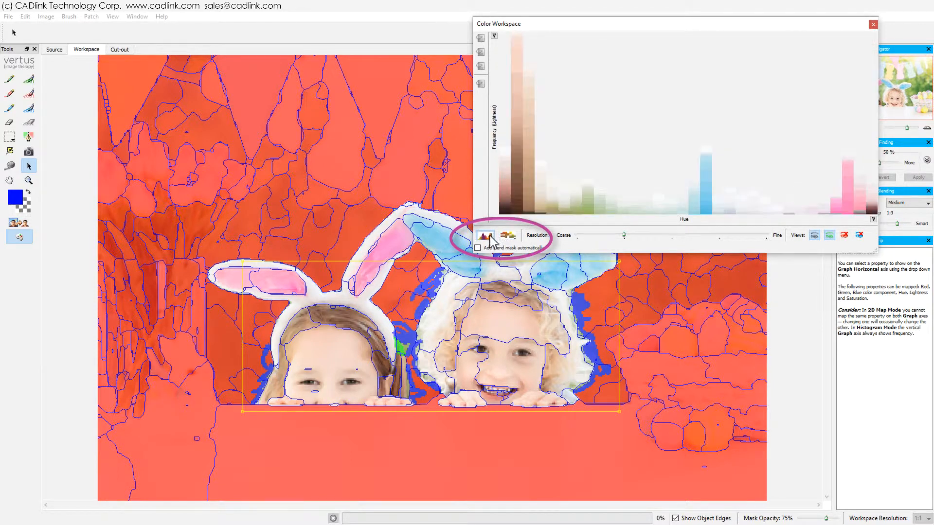
Step: Select the green hue columns in the Color Workspace histogram, assign them to the delete mask, and close the workspace
left_click(587, 207)
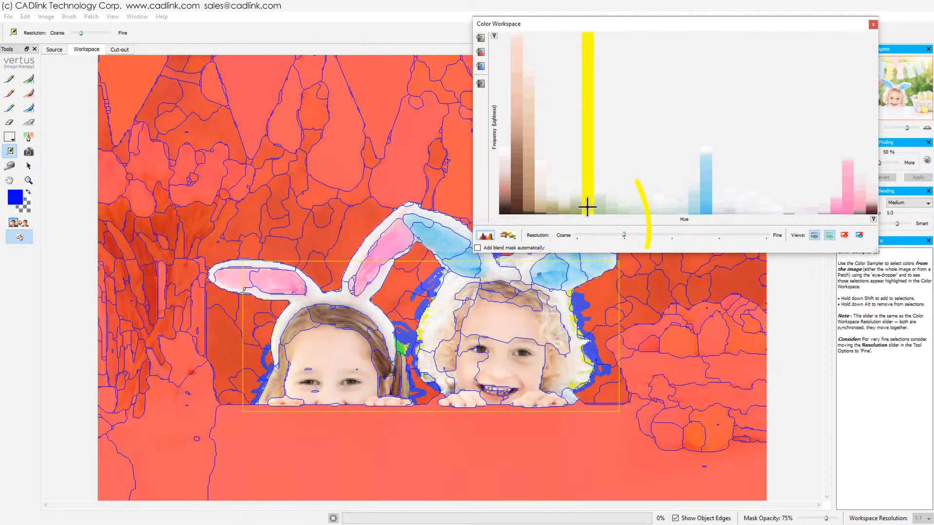
left_click(485, 54)
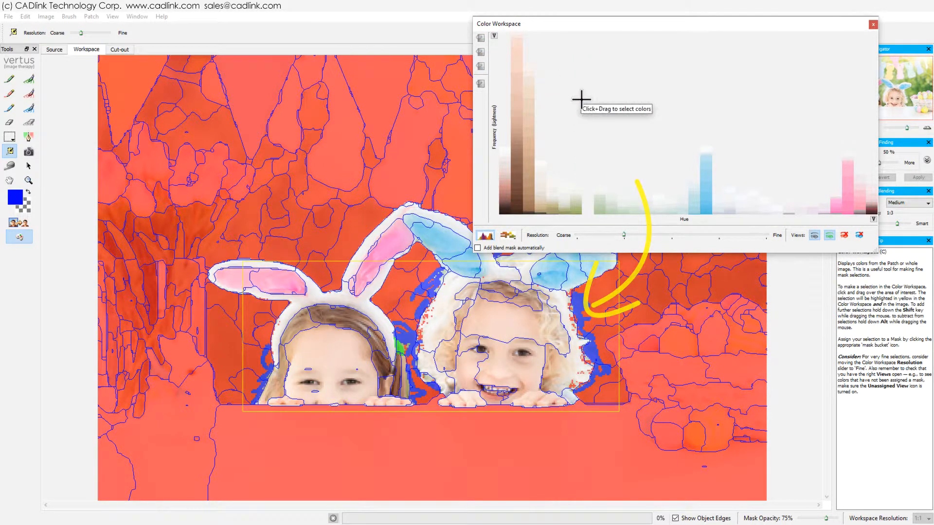
left_click(599, 205)
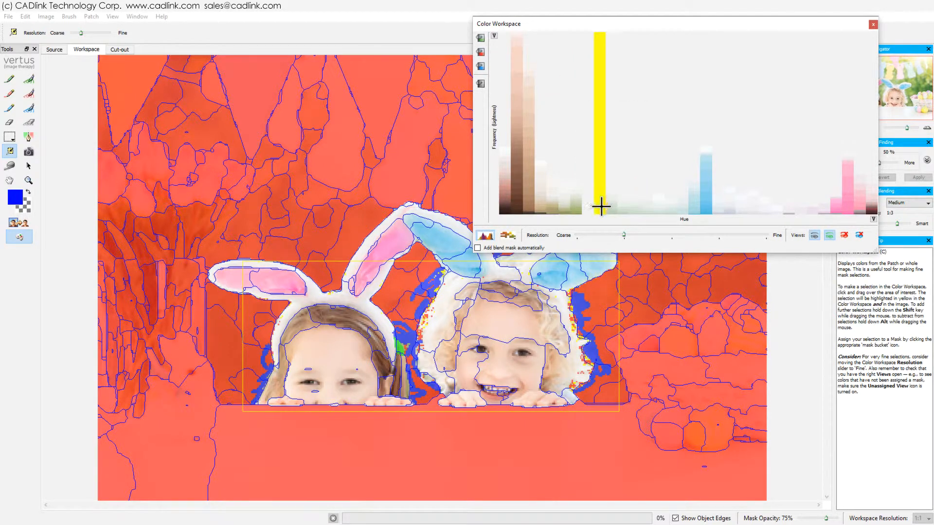
left_click_drag(608, 206, 609, 206)
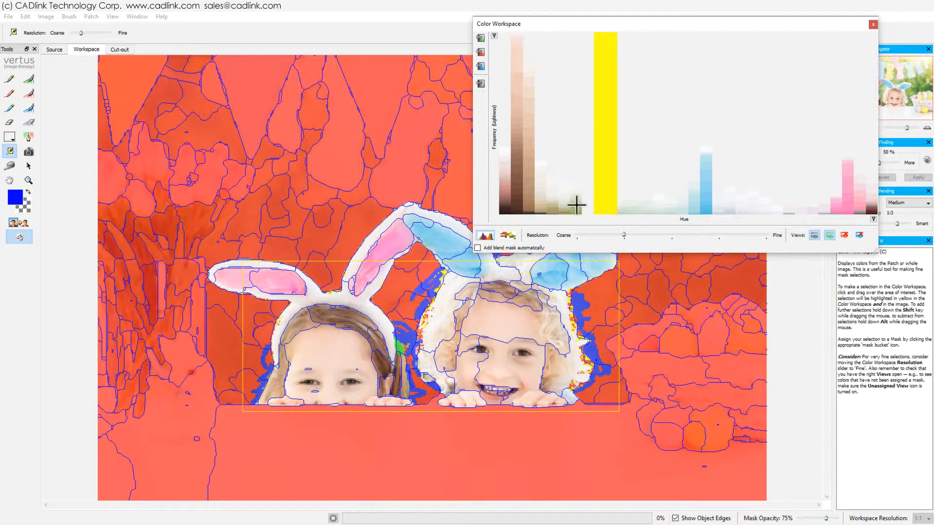
left_click(575, 205, "shift")
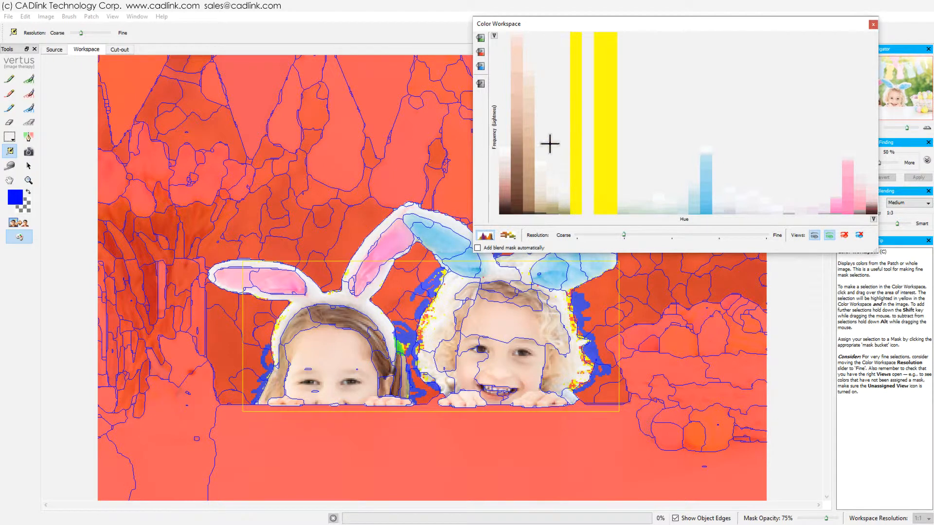
left_click(481, 52)
left_click(602, 113)
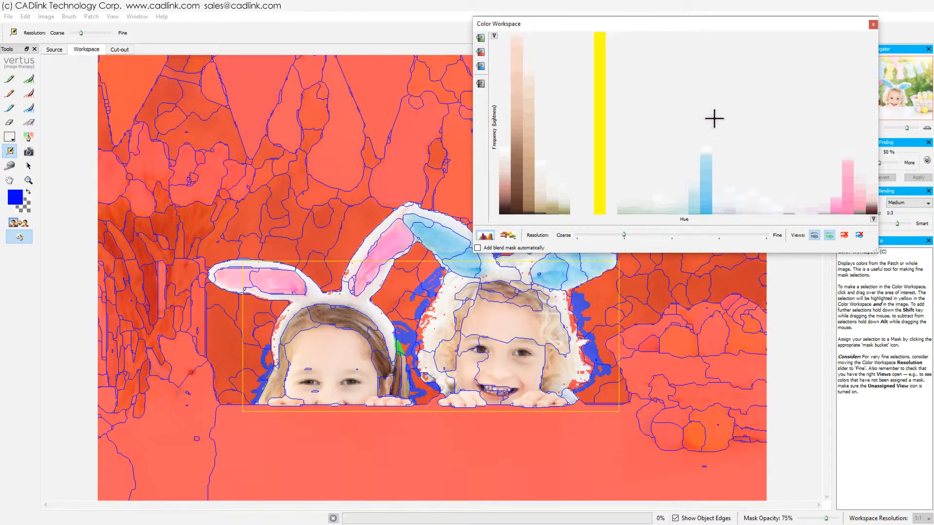
left_click(873, 24)
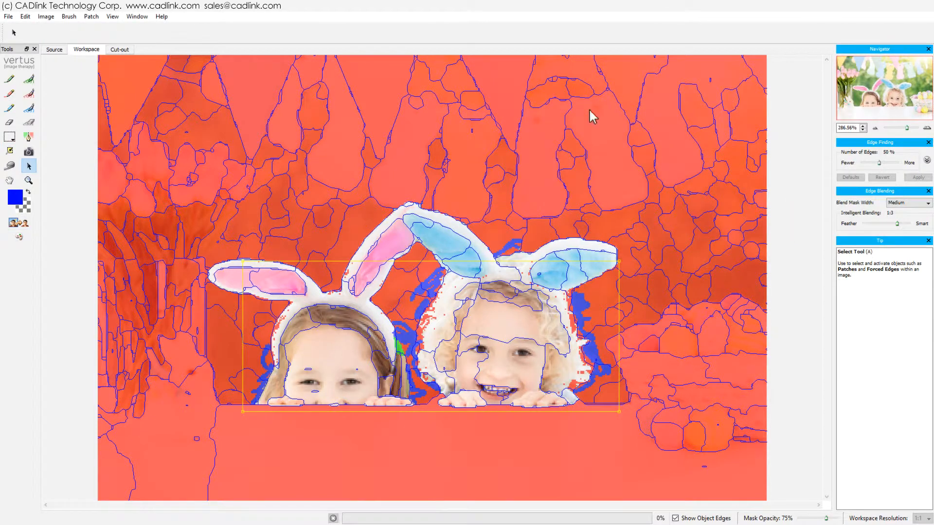
Step: Auto-fill all remaining unmasked areas of the image with the Keep mask
left_click(46, 17)
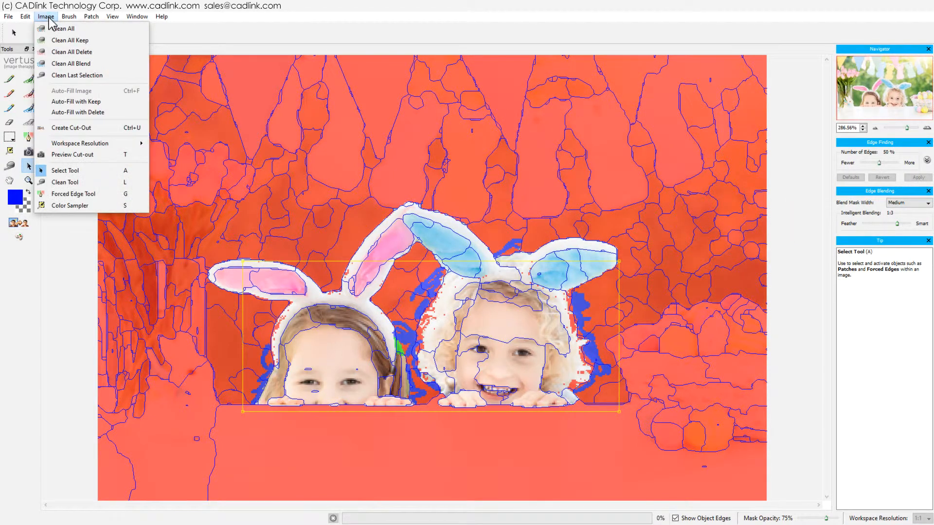
left_click(60, 102)
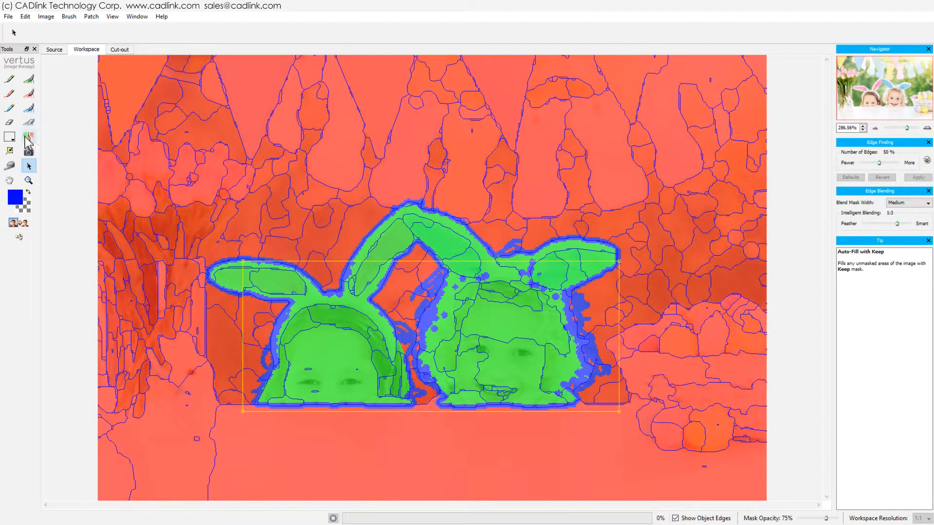
Step: Preview the cut-out around the curly-haired child's hand near the gap between the children and repair its edge with the Keep Exact Brush
left_click(29, 181)
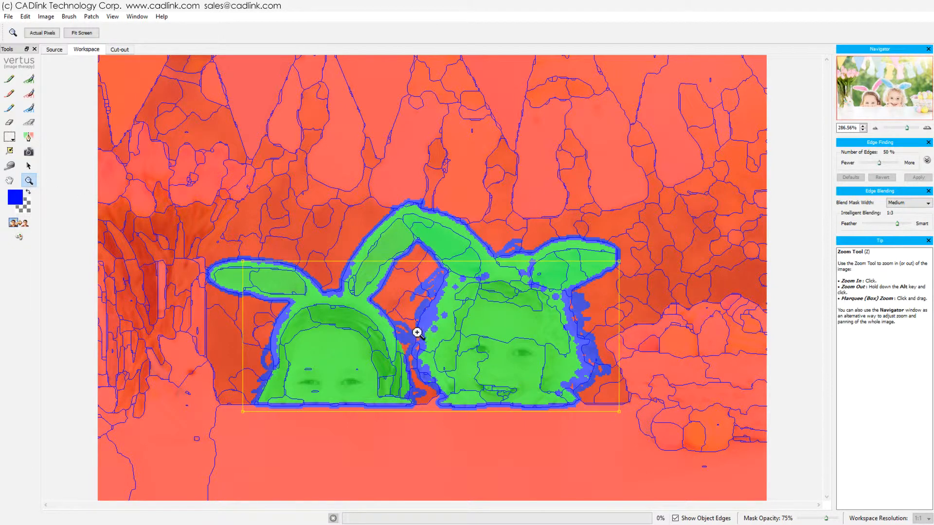
left_click_drag(387, 350, 508, 435)
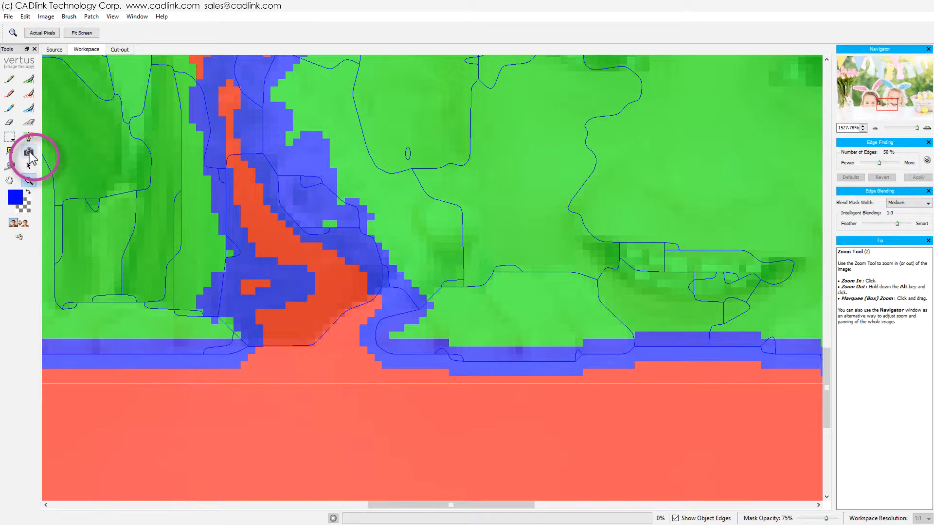
left_click(29, 153)
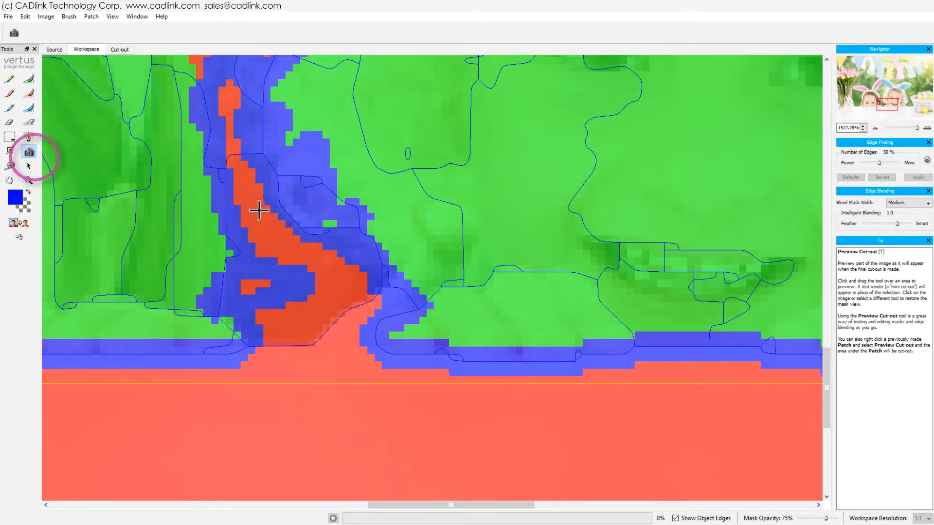
left_click_drag(240, 198, 619, 405)
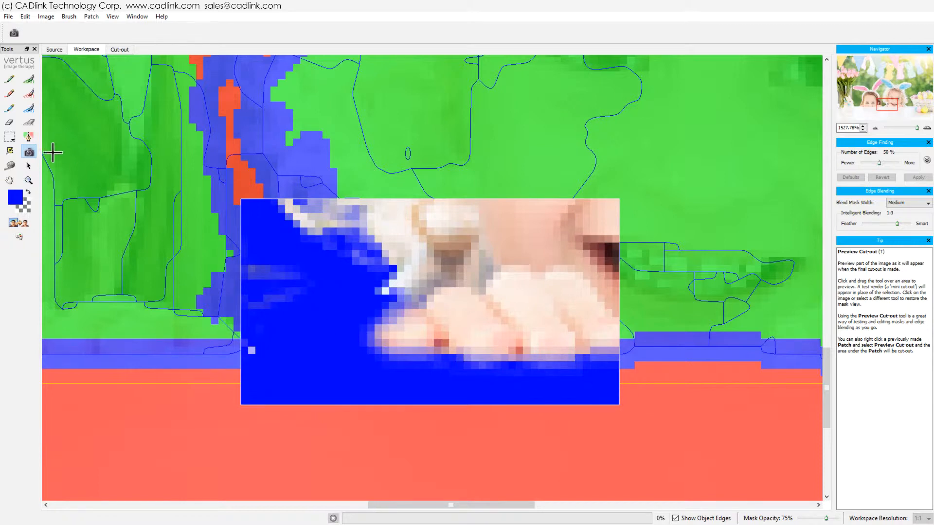
left_click(10, 79)
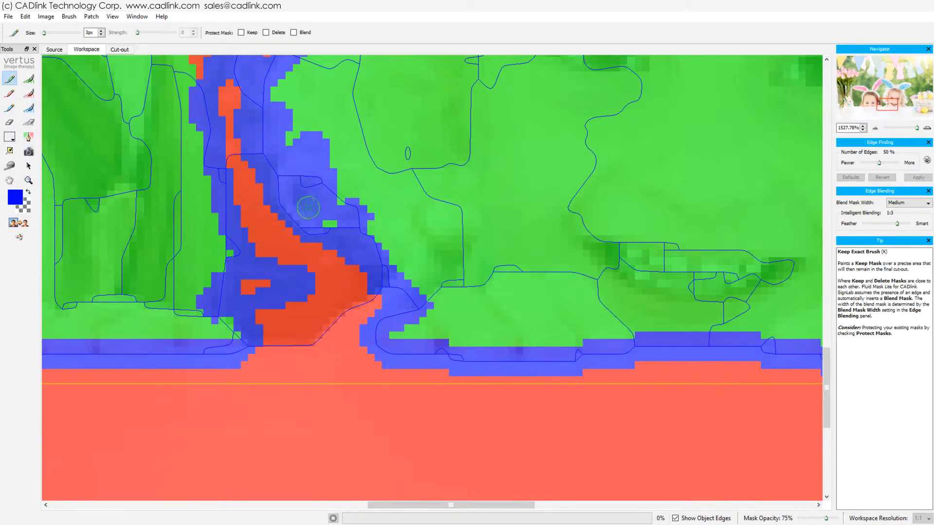
mouse_move(401, 275)
left_mouse_down()
mouse_move(325, 338)
mouse_move(363, 334)
mouse_move(427, 288)
mouse_move(432, 301)
mouse_move(399, 321)
left_mouse_up()
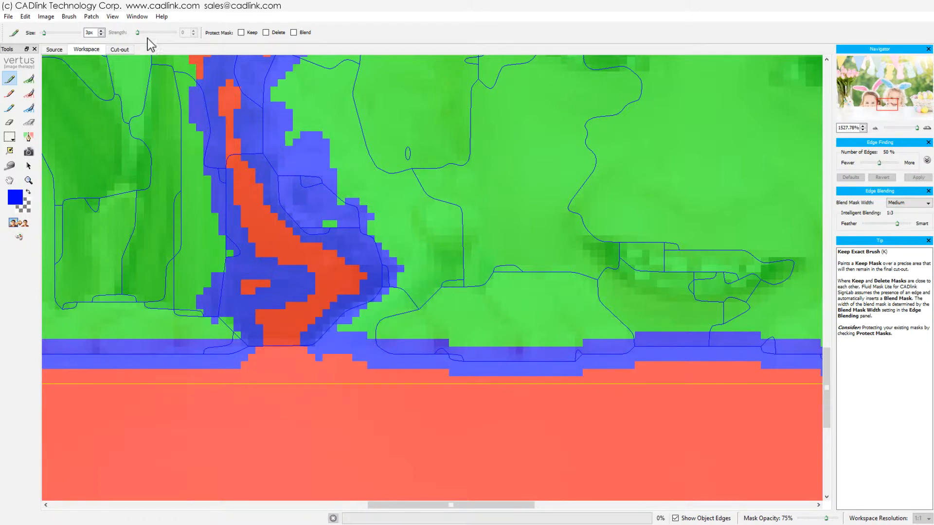
Step: Create the cut-out with a transparent background, and save and apply it to the SignLab page
left_click(113, 16)
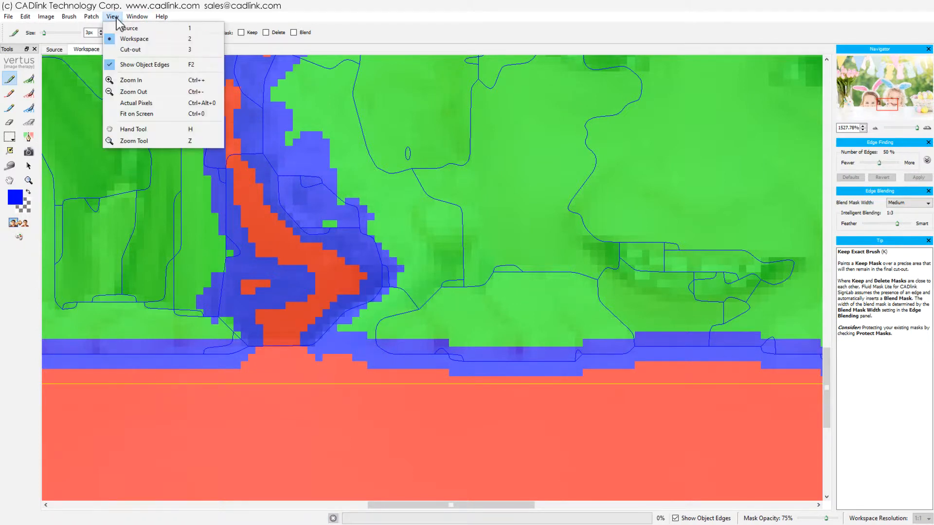
left_click(146, 113)
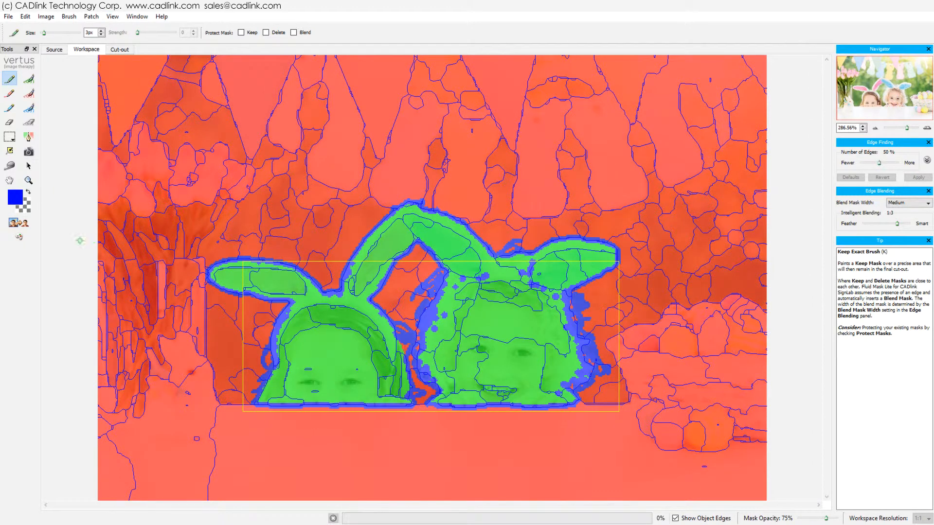
left_click(18, 223)
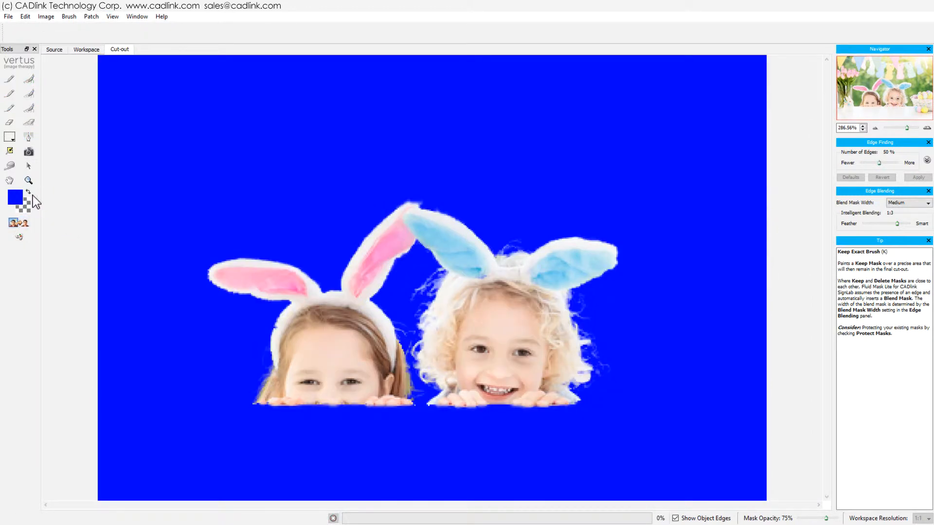
left_click(29, 192)
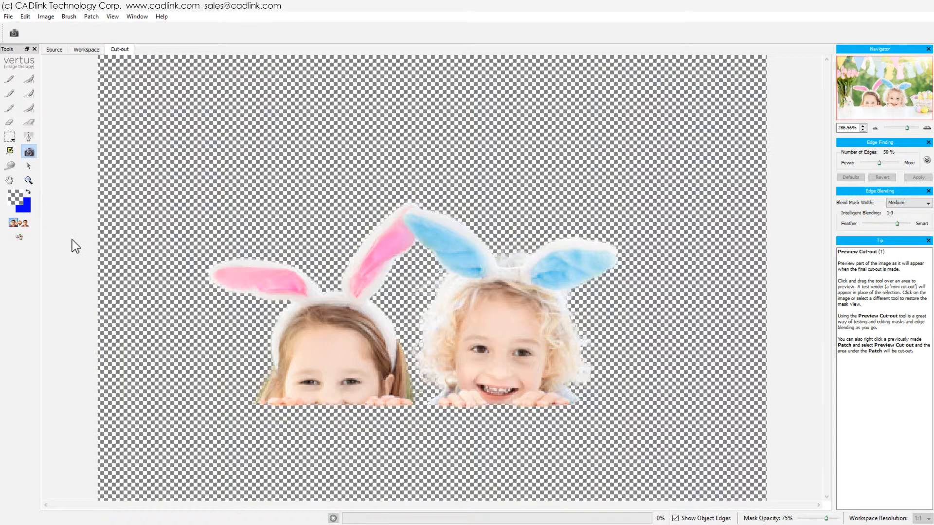
left_click(9, 16)
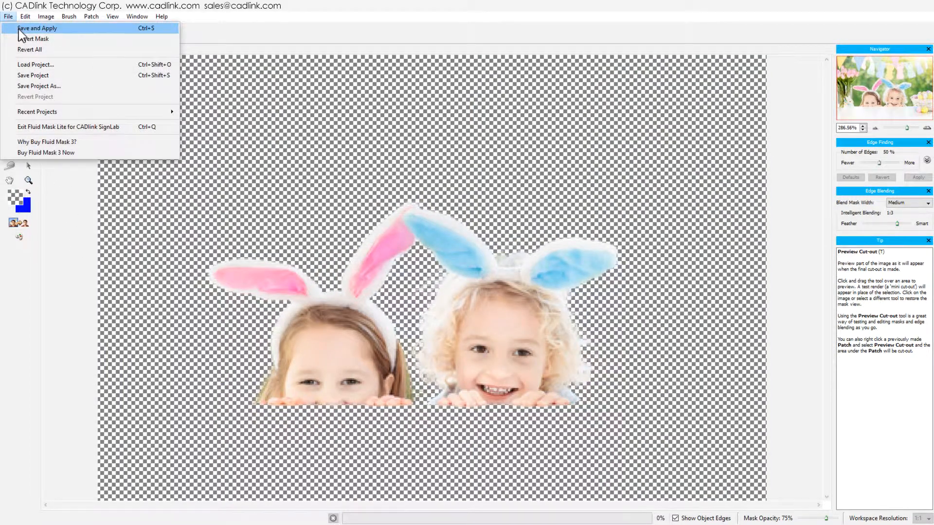
left_click(20, 29)
Step: Draw a rectangle about 5.3 by 2.9 in around the cut-out children and fill it with blue
left_click(9, 195)
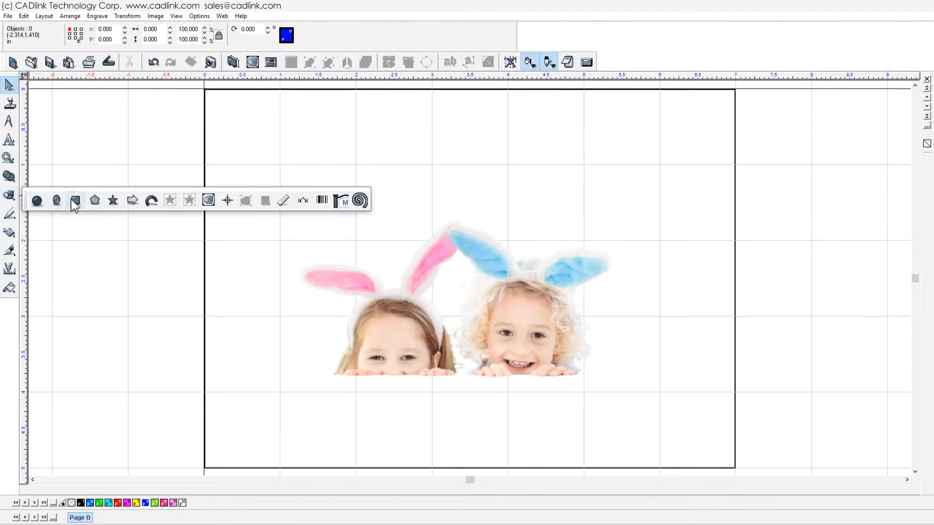
left_click(75, 202)
left_click_drag(258, 417, 659, 197)
left_click(8, 85)
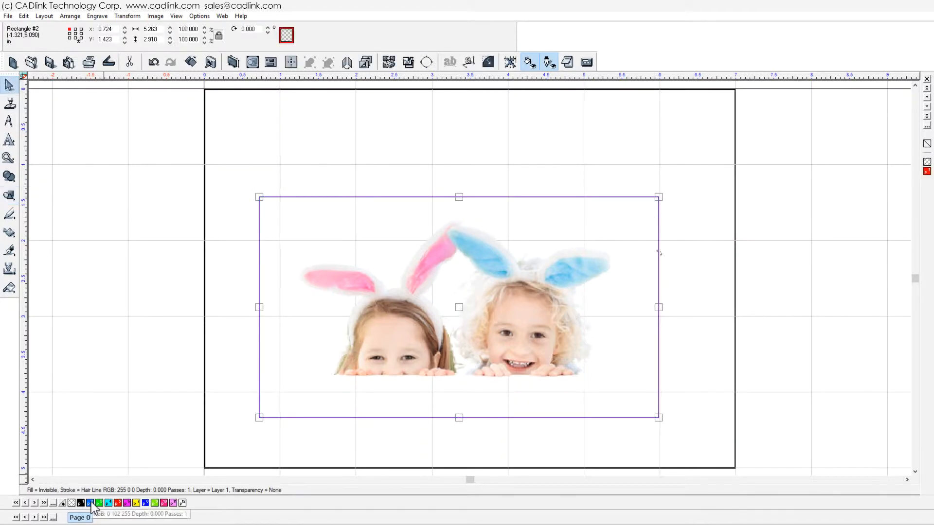
left_click(92, 504)
left_click(75, 365)
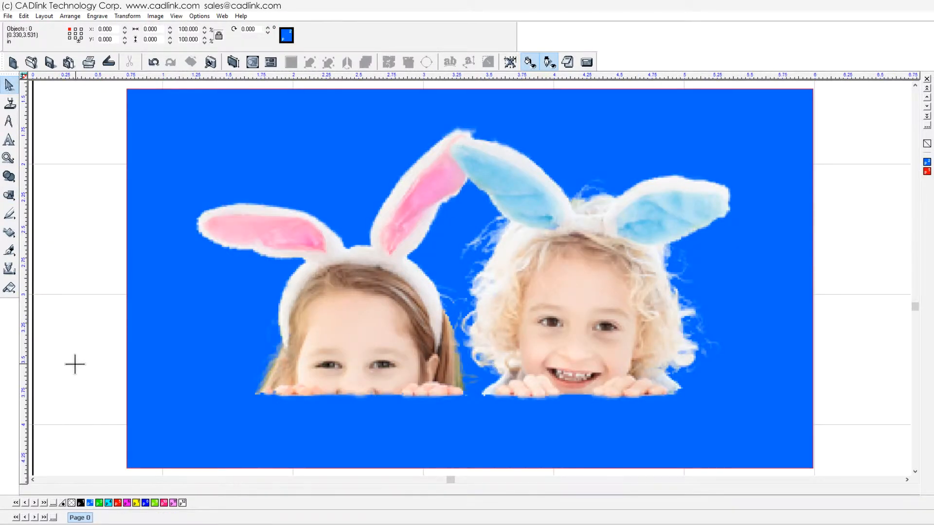